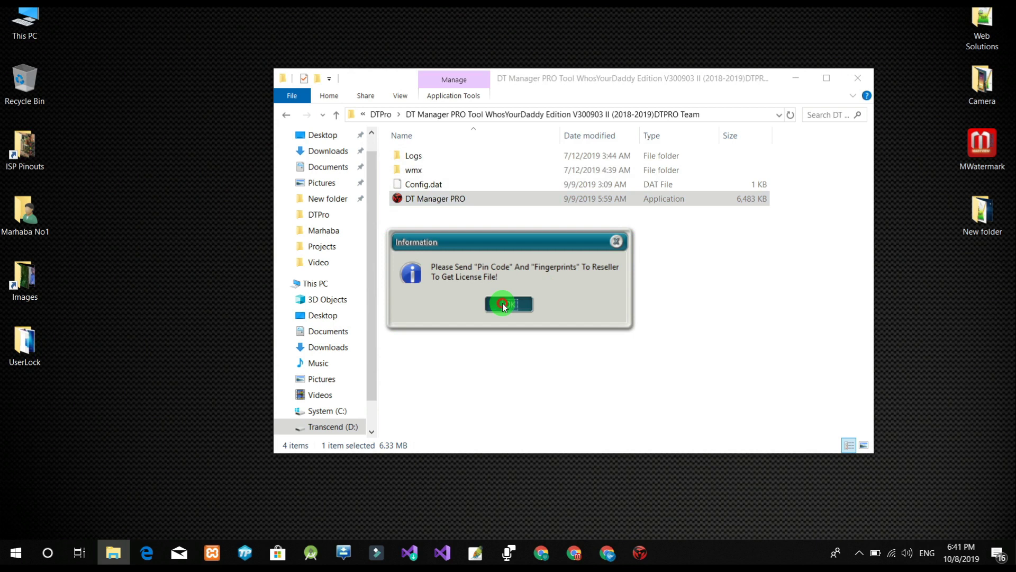
Dismiss the license information message and create a text document named Licence on the desktop.
{"action": "left_click", "coordinate": [509, 297]}
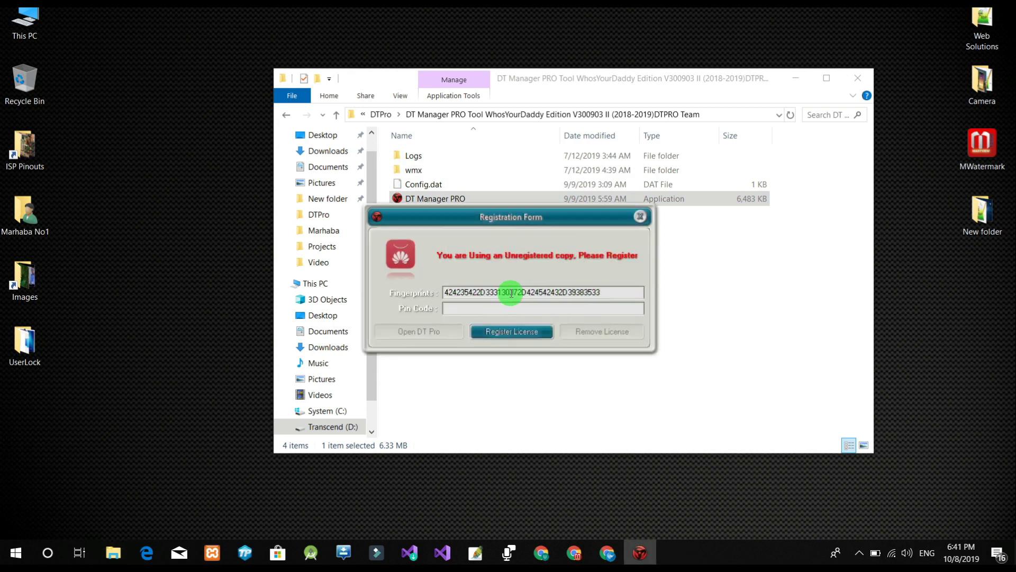
{"action": "right_click", "coordinate": [80, 229]}
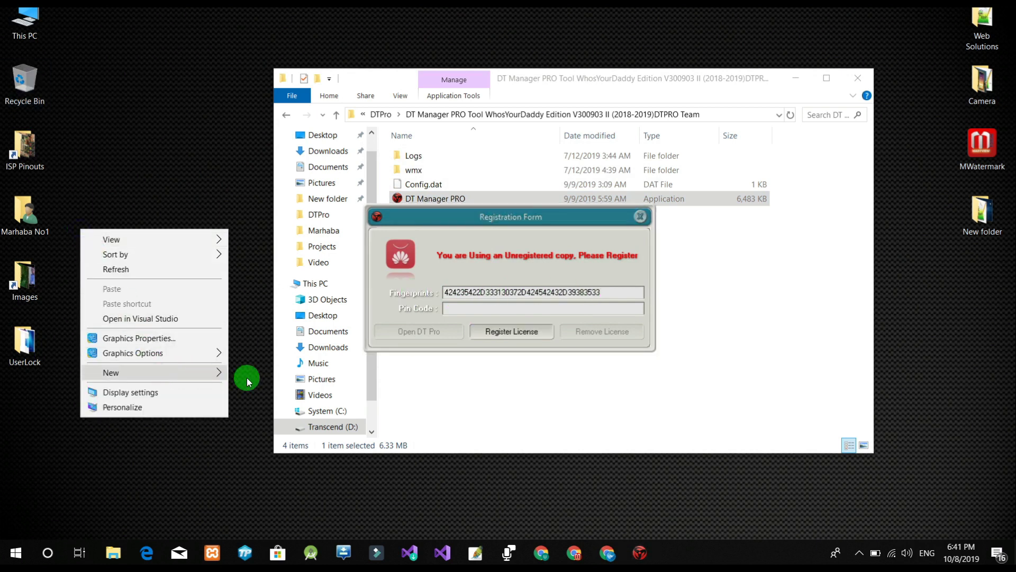
{"action": "mouse_move", "coordinate": [195, 373]}
{"action": "left_click", "coordinate": [275, 483]}
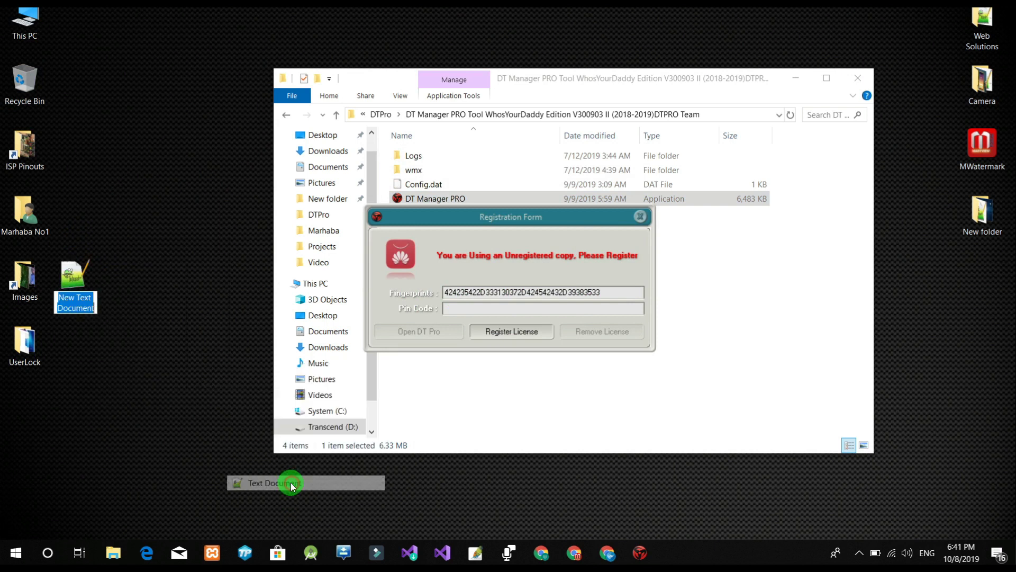
{"action": "type", "text": "Li"}
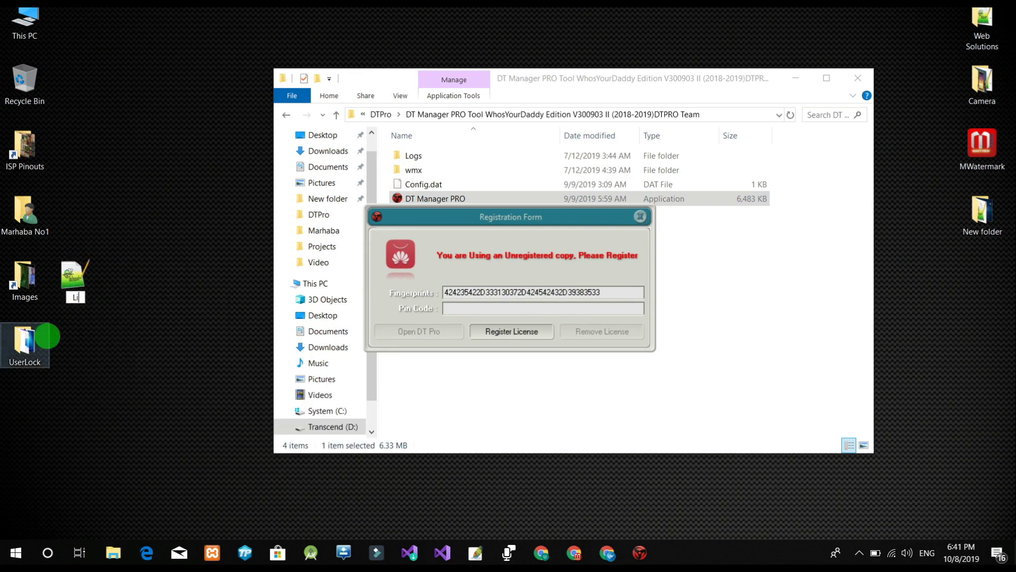
{"action": "type", "text": "cence"}
{"action": "key", "text": "Return"}
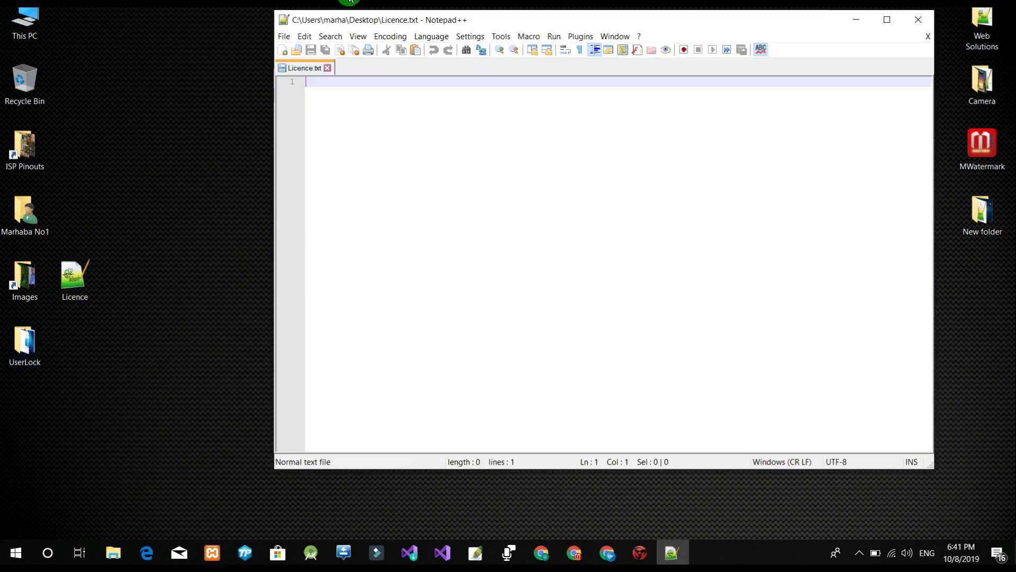
Paste the headings "DT Manager PRO Tool WhosYourDaddy Edition" and "DT Smart PRO V300915 WhosYourDaddy Edition" into Licence.txt and fit its window beside the registration form.
{"action": "left_click_drag", "start_coordinate": [538, 19], "coordinate": [435, 43]}
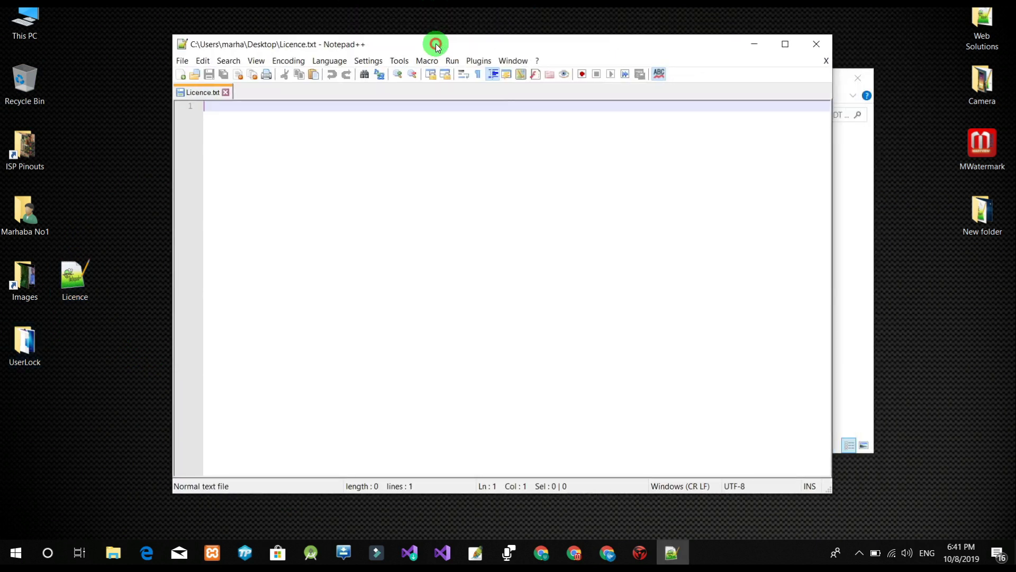
{"action": "key", "text": "ctrl+v"}
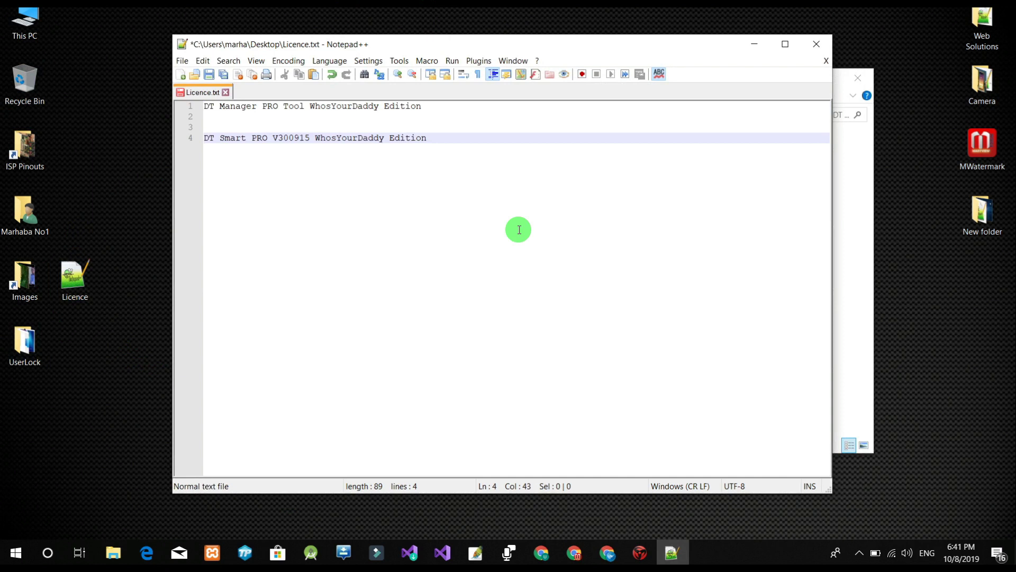
{"action": "left_click_drag", "start_coordinate": [834, 281], "coordinate": [517, 227]}
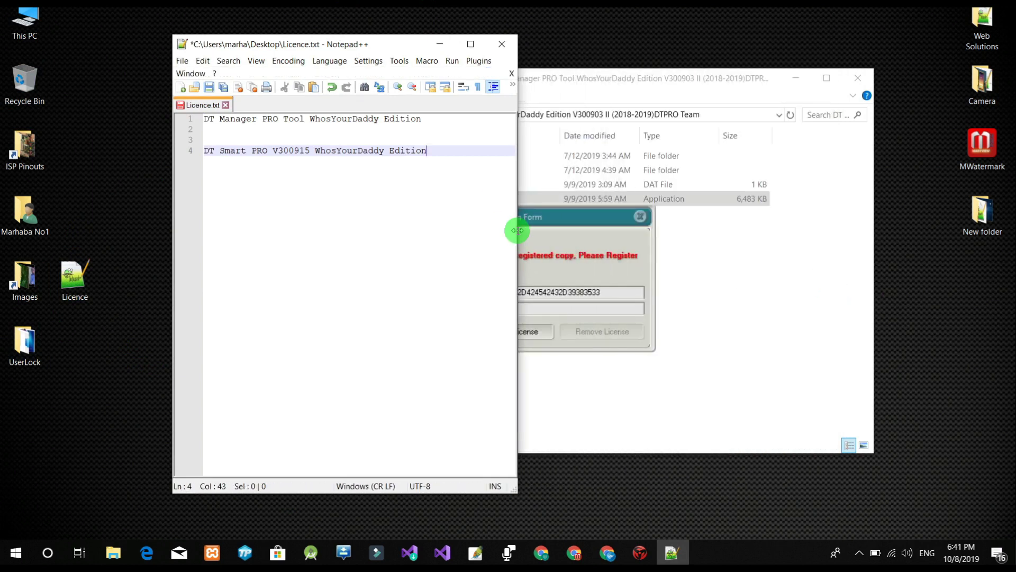
{"action": "left_click_drag", "start_coordinate": [396, 36], "coordinate": [212, 182]}
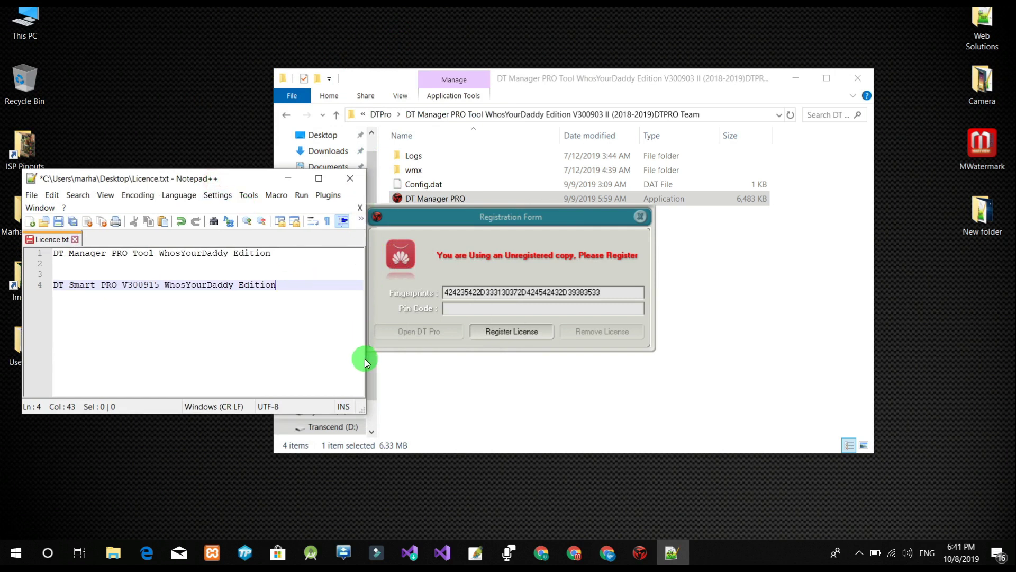
Copy the DT Manager PRO fingerprint onto the line below its heading in Licence.txt and close the registration form.
{"action": "left_click", "coordinate": [533, 291]}
{"action": "left_click", "coordinate": [604, 292]}
{"action": "left_click_drag", "start_coordinate": [605, 292], "coordinate": [439, 291]}
{"action": "key", "text": "ctrl+c"}
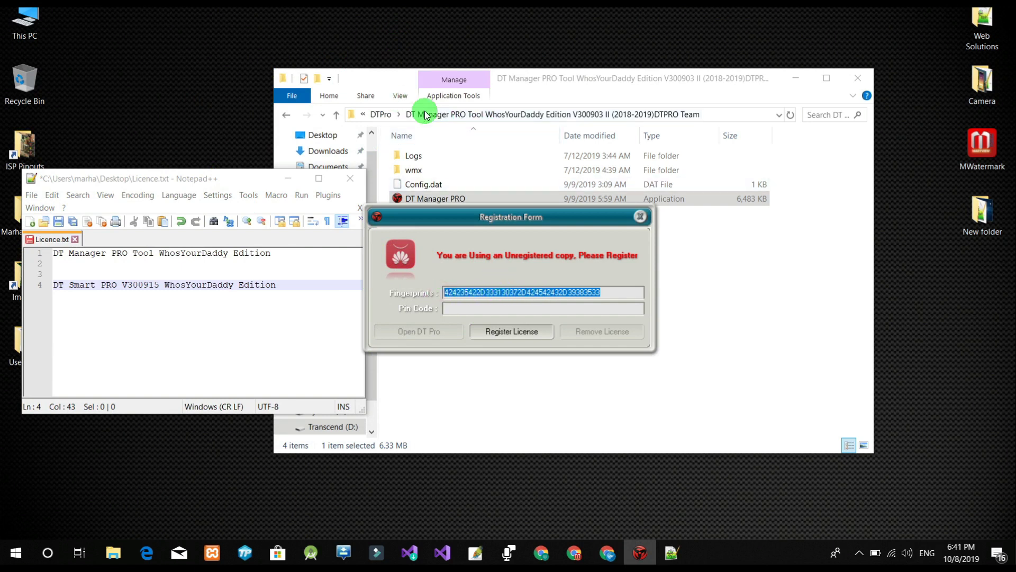
{"action": "left_click", "coordinate": [59, 261]}
{"action": "key", "text": "ctrl+v"}
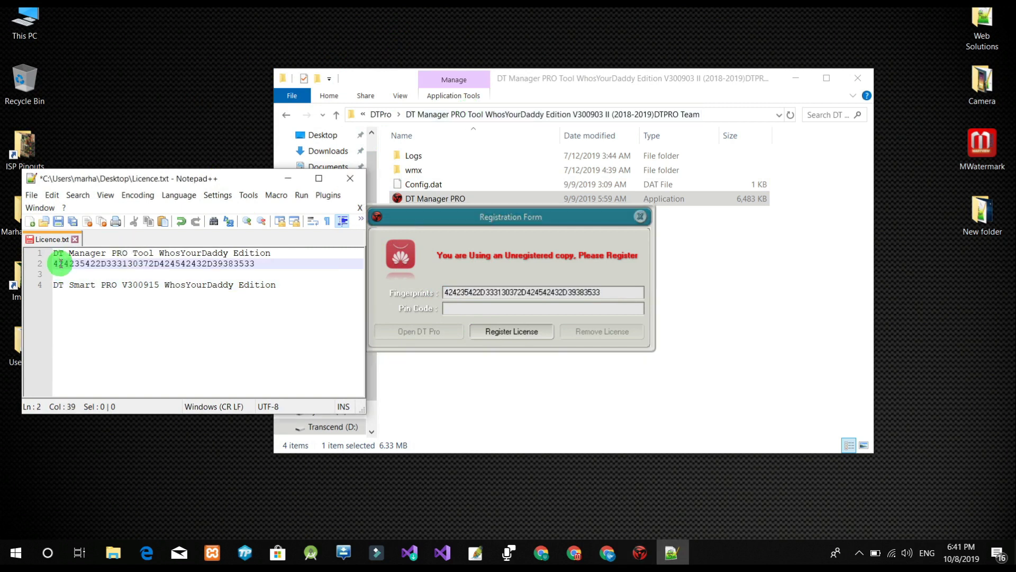
{"action": "key", "text": "Return"}
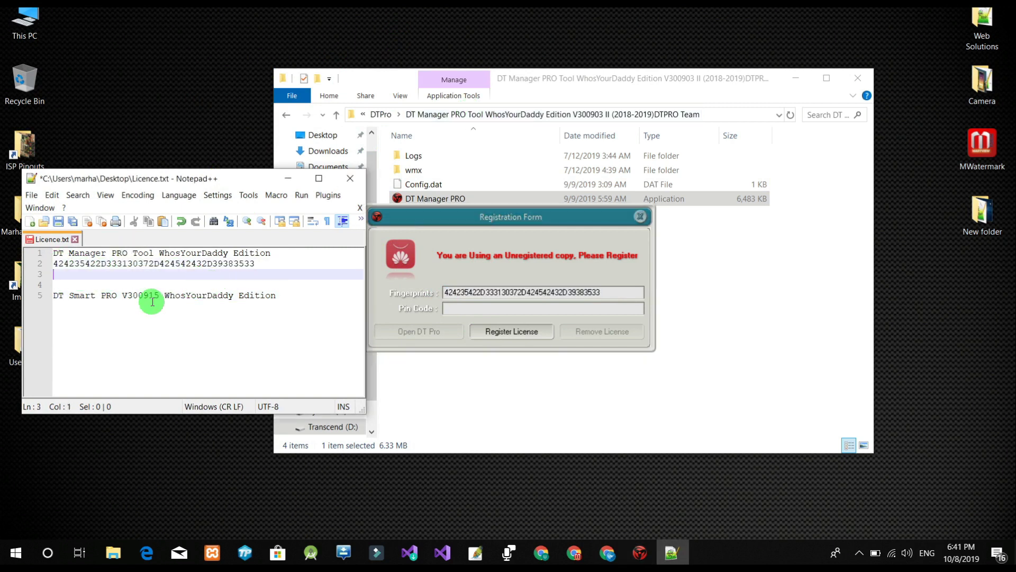
{"action": "left_click", "coordinate": [640, 216]}
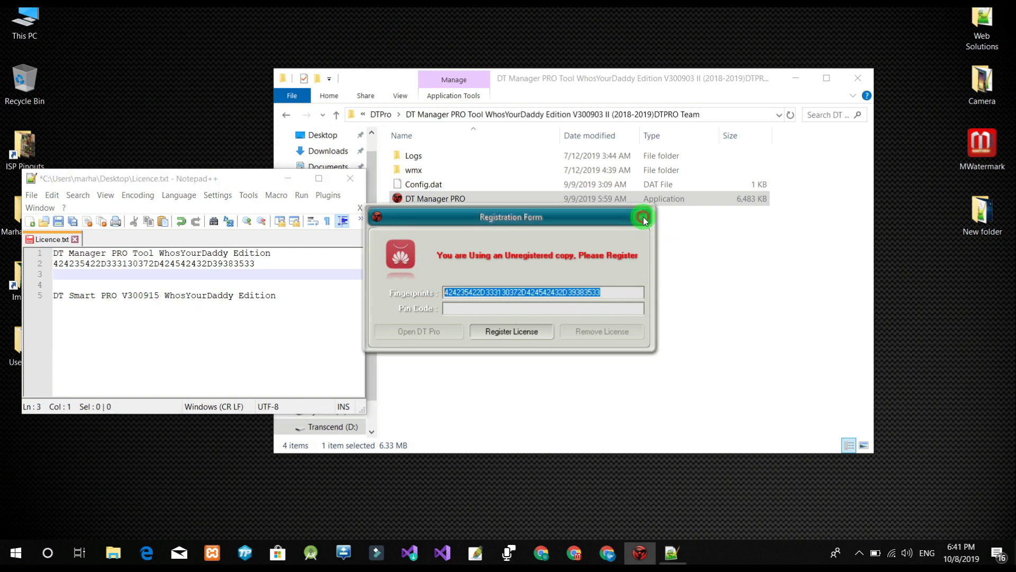
{"action": "left_click", "coordinate": [523, 291]}
Run DT_Smart_PRO from the DT Smart PRO V300915 folder in DTPro, allowing it to start and dismissing its initial message.
{"action": "left_click_drag", "start_coordinate": [379, 81], "coordinate": [460, 79]}
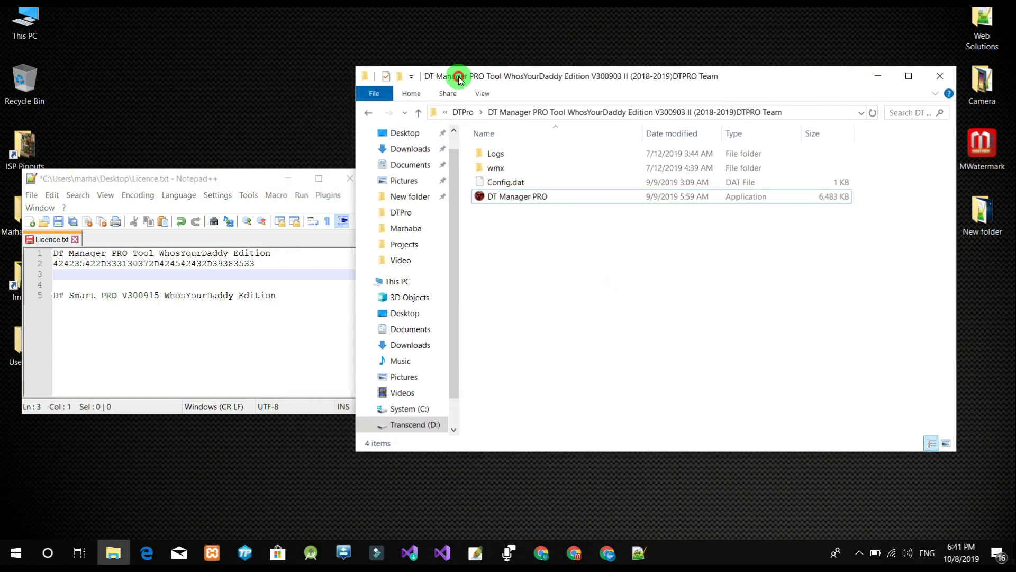
{"action": "left_click", "coordinate": [418, 112]}
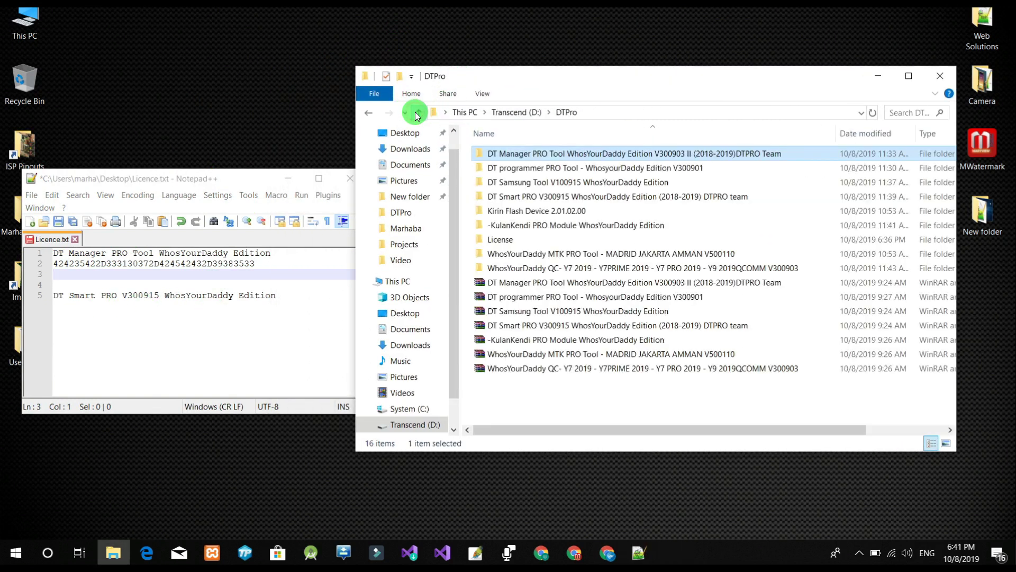
{"action": "left_click", "coordinate": [534, 199]}
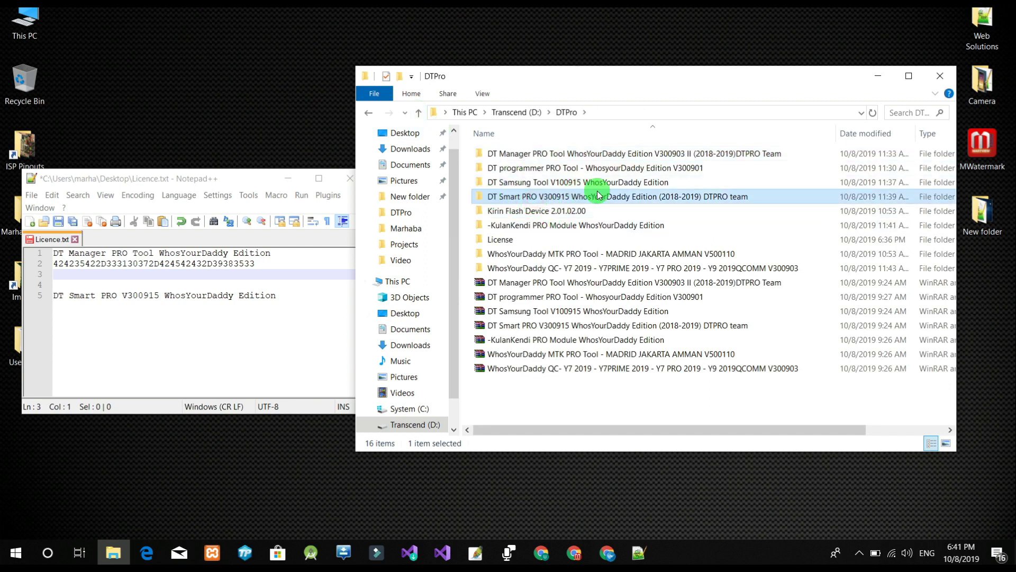
{"action": "double_click", "coordinate": [518, 196]}
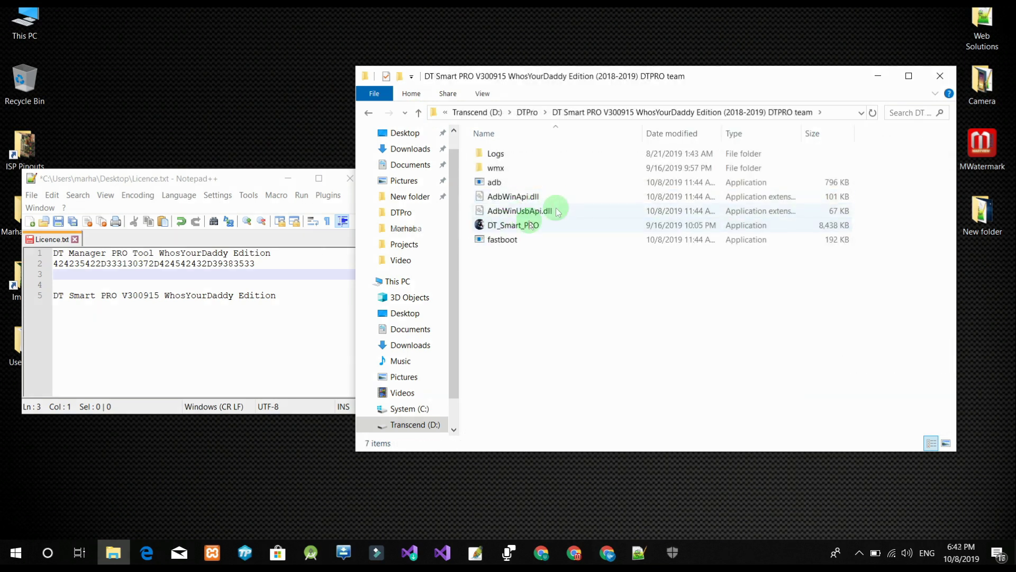
{"action": "double_click", "coordinate": [507, 227]}
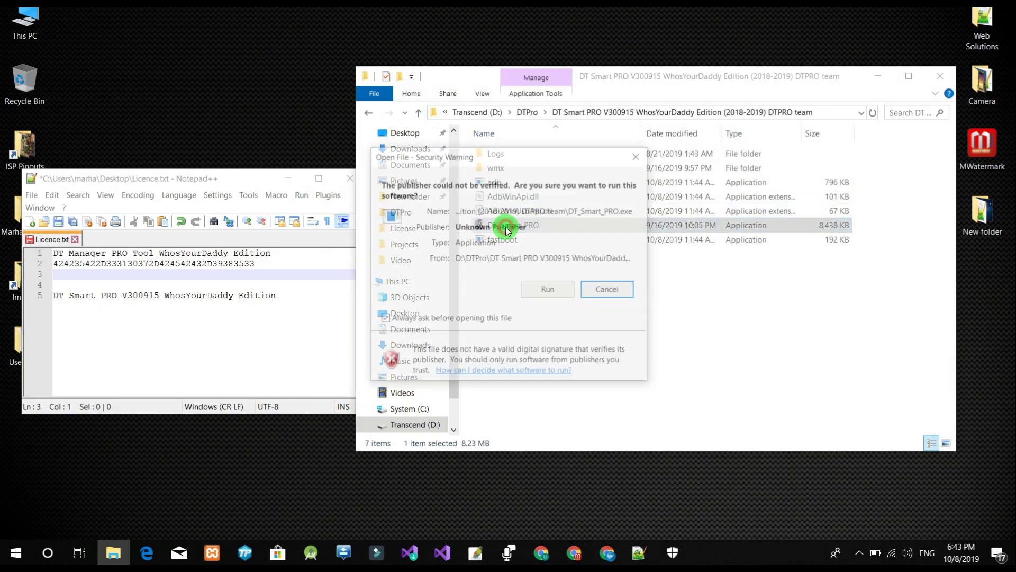
{"action": "left_click", "coordinate": [544, 289]}
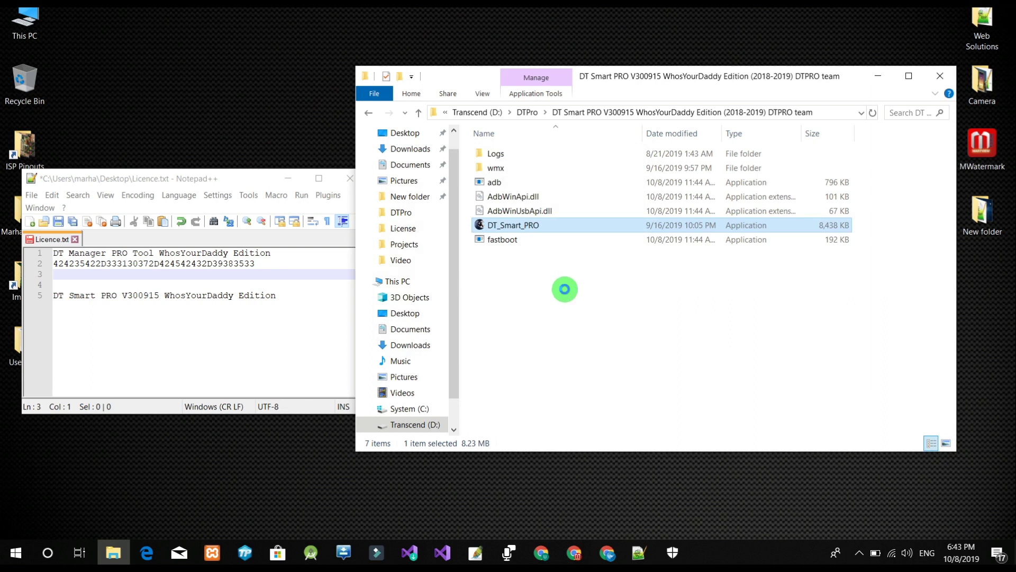
{"action": "left_click", "coordinate": [512, 304]}
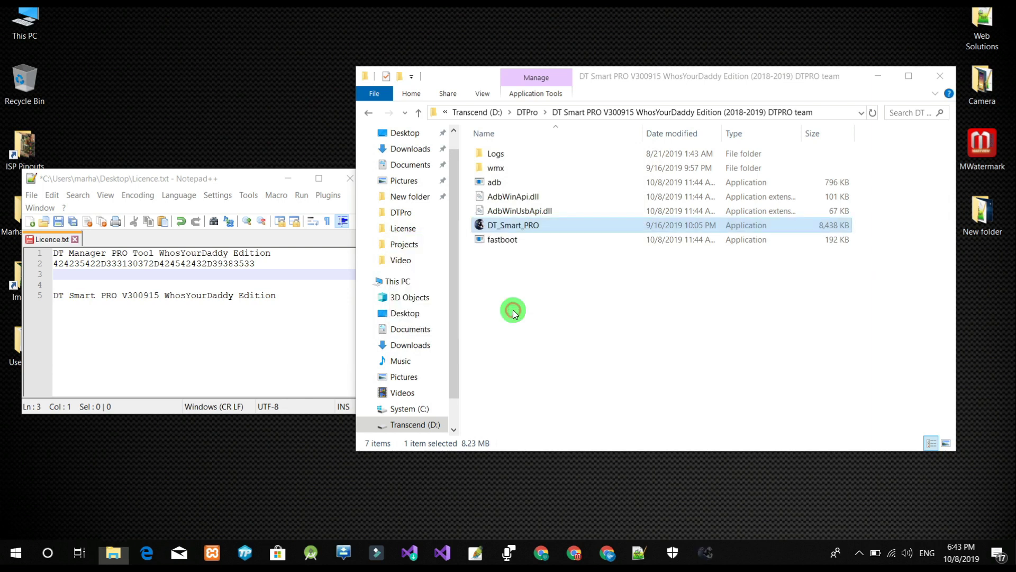
Copy the DT Smart PRO fingerprint onto a new line below its heading in Licence.txt and close the registration form.
{"action": "left_click_drag", "start_coordinate": [608, 292], "coordinate": [476, 286]}
{"action": "left_click", "coordinate": [481, 290]}
{"action": "left_click_drag", "start_coordinate": [603, 294], "coordinate": [435, 291]}
{"action": "right_click", "coordinate": [456, 292]}
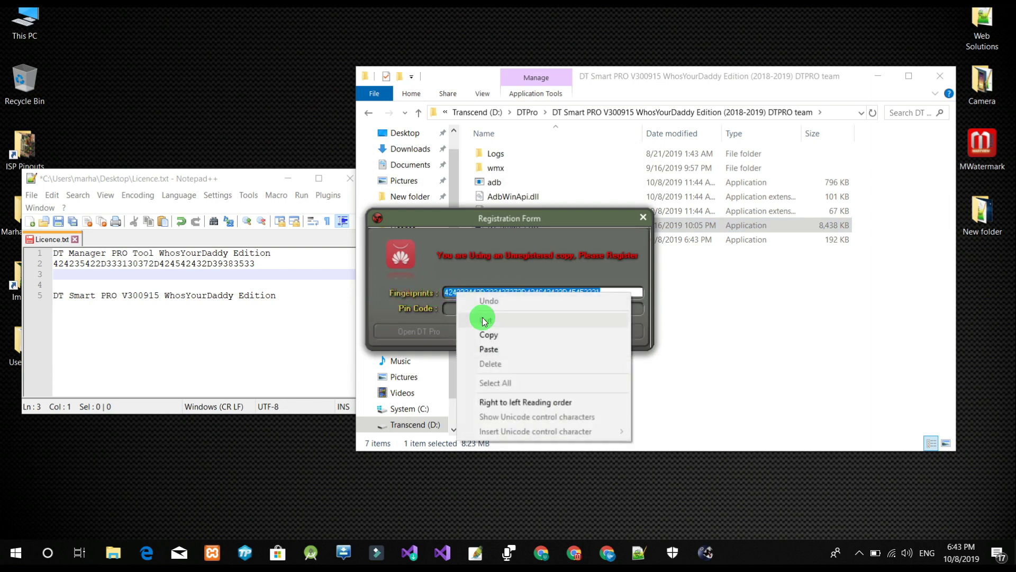
{"action": "left_click", "coordinate": [491, 334]}
{"action": "left_click", "coordinate": [228, 309]}
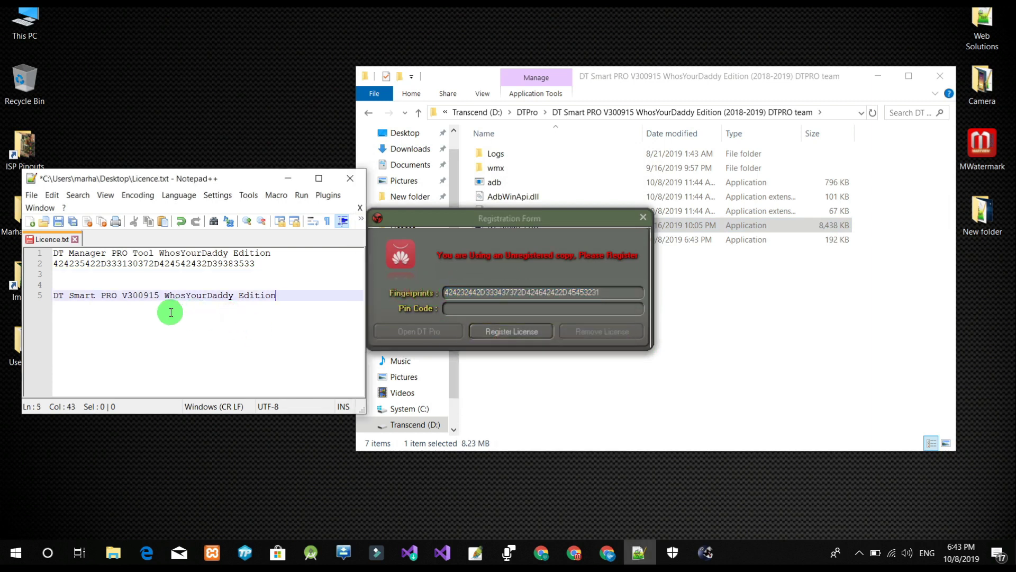
{"action": "key", "text": "Return"}
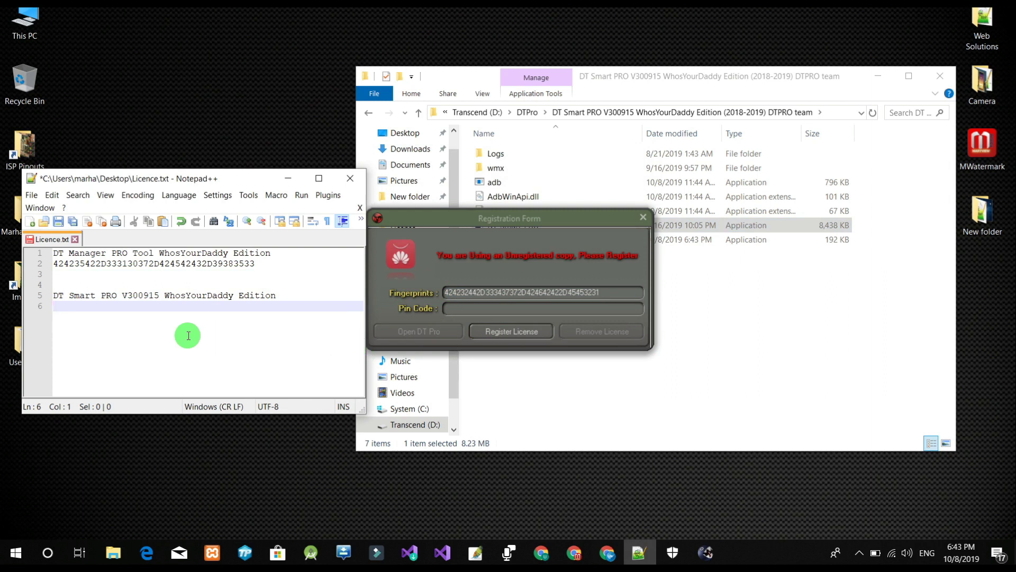
{"action": "key", "text": "ctrl+v"}
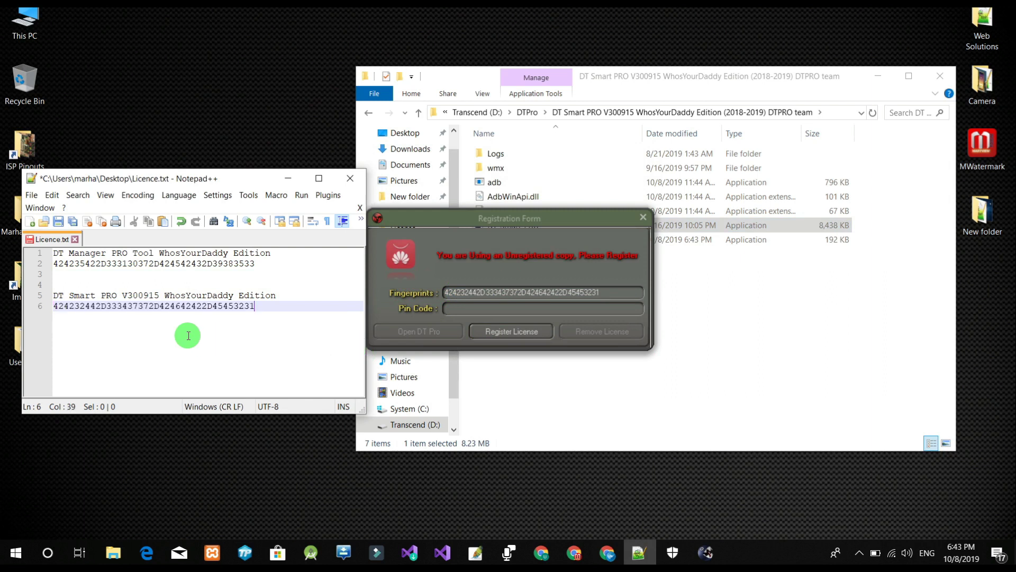
{"action": "left_click", "coordinate": [644, 219]}
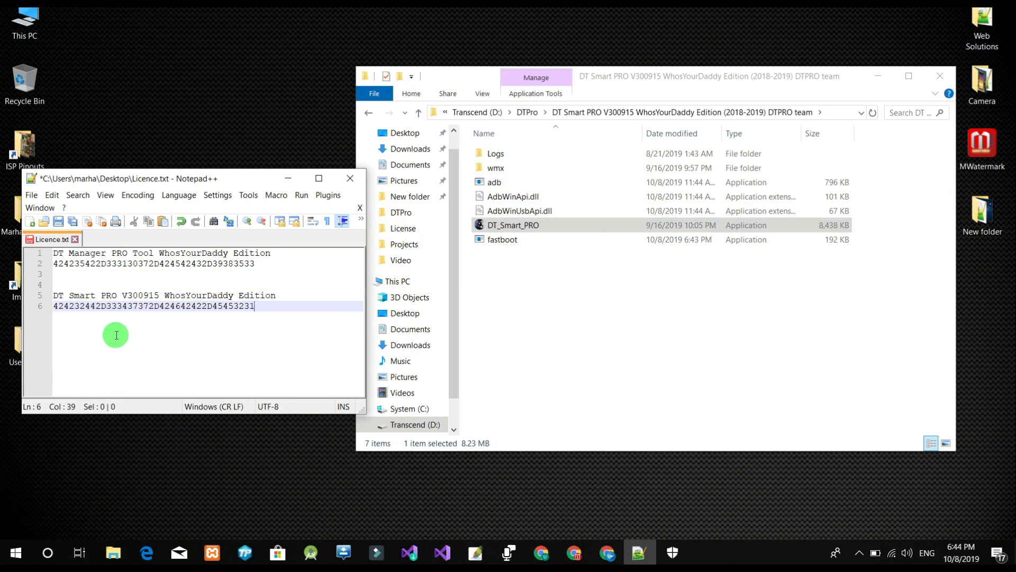
Save and close Licence.txt, and move its desktop icon beside the folder window.
{"action": "left_click", "coordinate": [60, 221]}
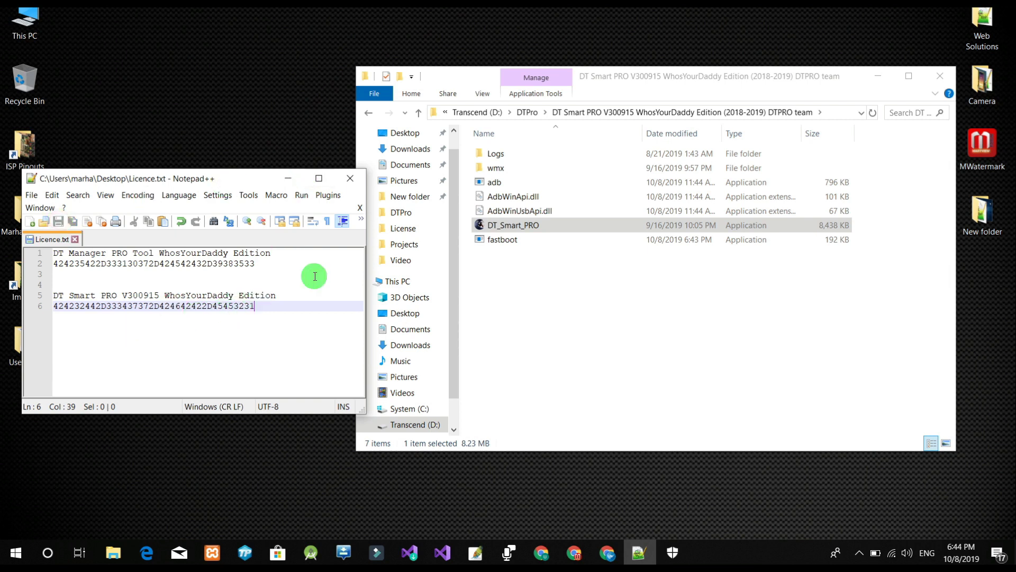
{"action": "left_click", "coordinate": [349, 179]}
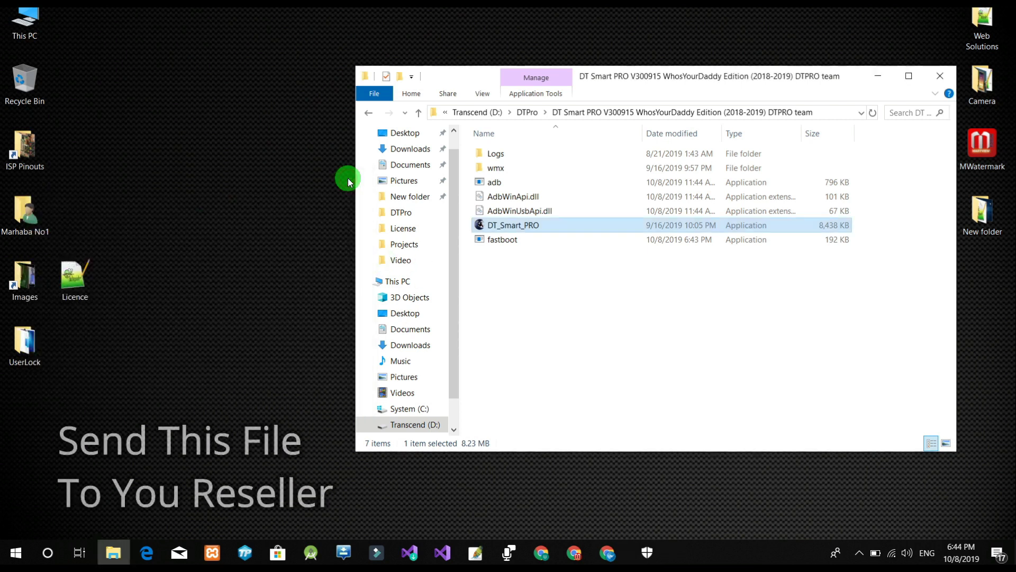
{"action": "left_click_drag", "start_coordinate": [77, 279], "coordinate": [277, 299]}
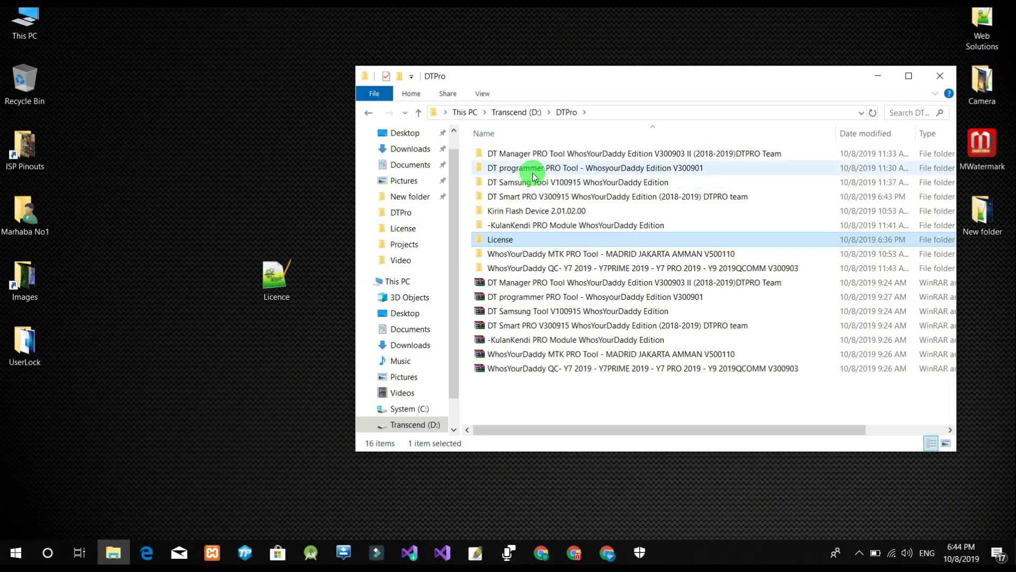
Examine the two .lic files in DTPro's License folder and return to the DTPro folder.
{"action": "left_click", "coordinate": [561, 155]}
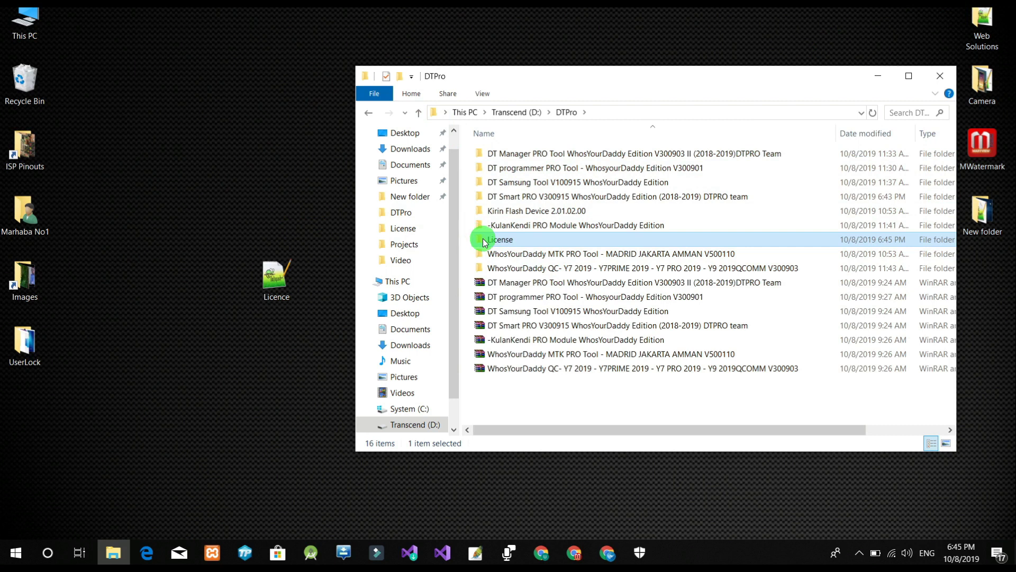
{"action": "double_click", "coordinate": [491, 238]}
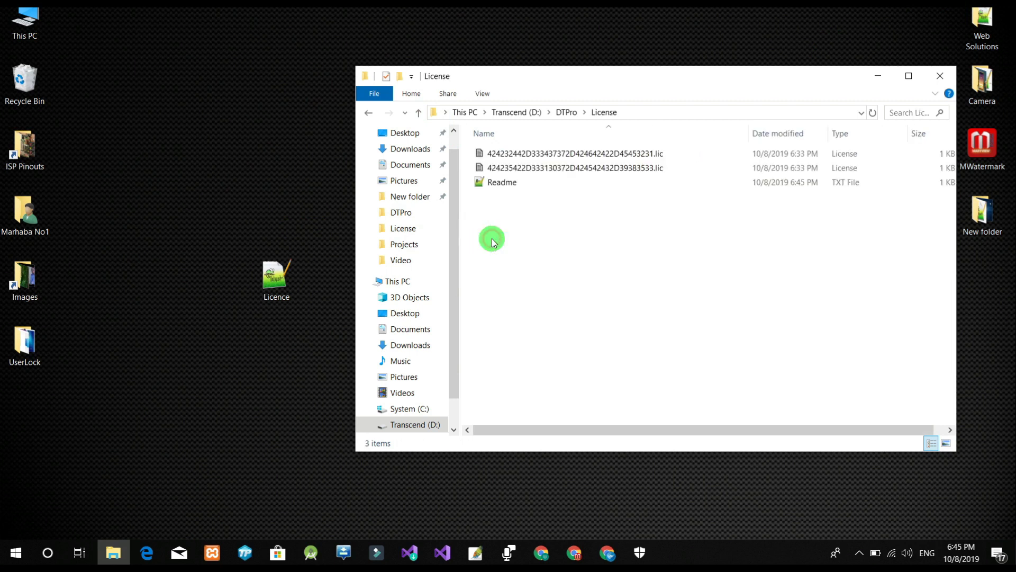
{"action": "left_click", "coordinate": [523, 155]}
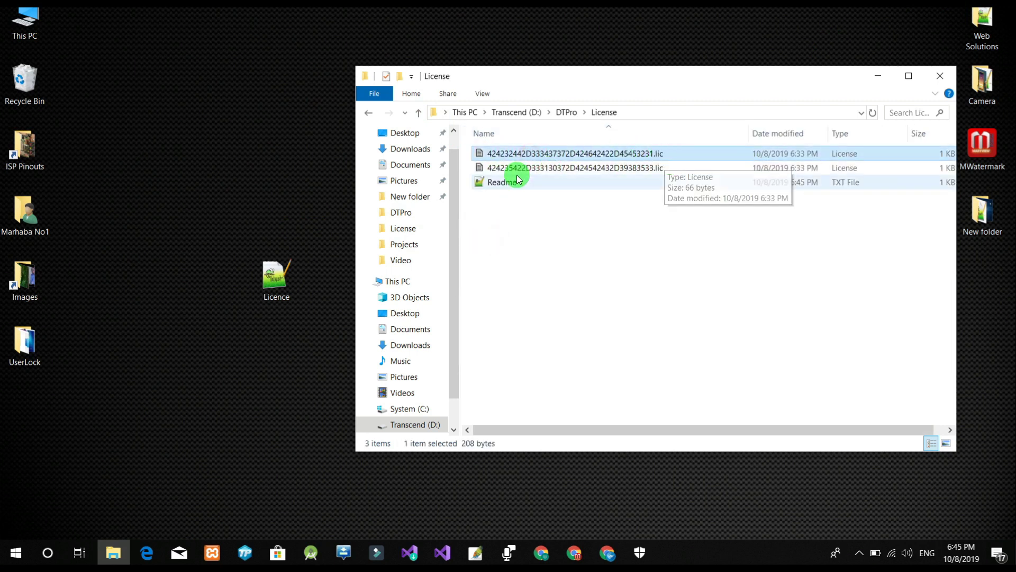
{"action": "left_click", "coordinate": [516, 170]}
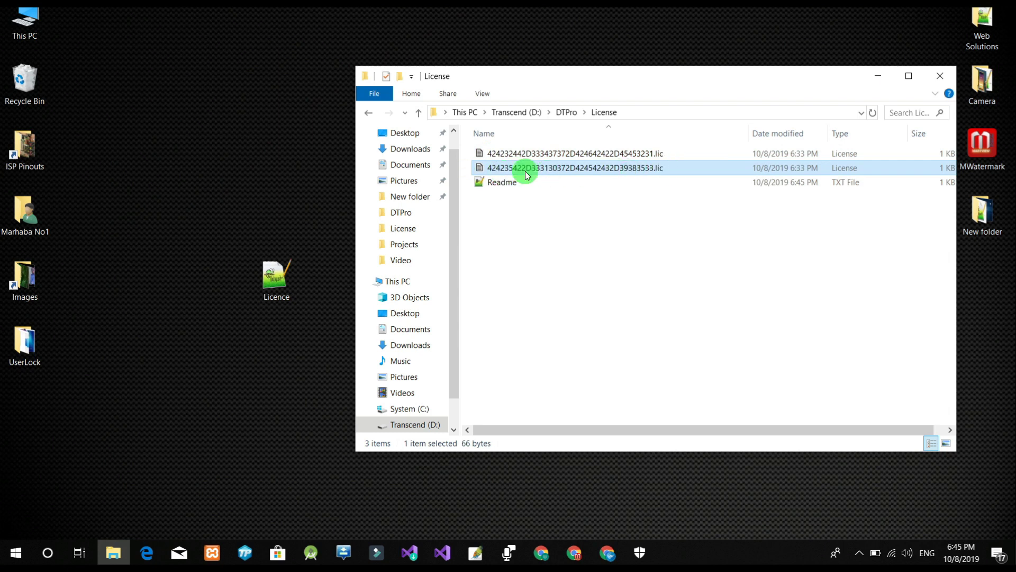
{"action": "left_click", "coordinate": [635, 157]}
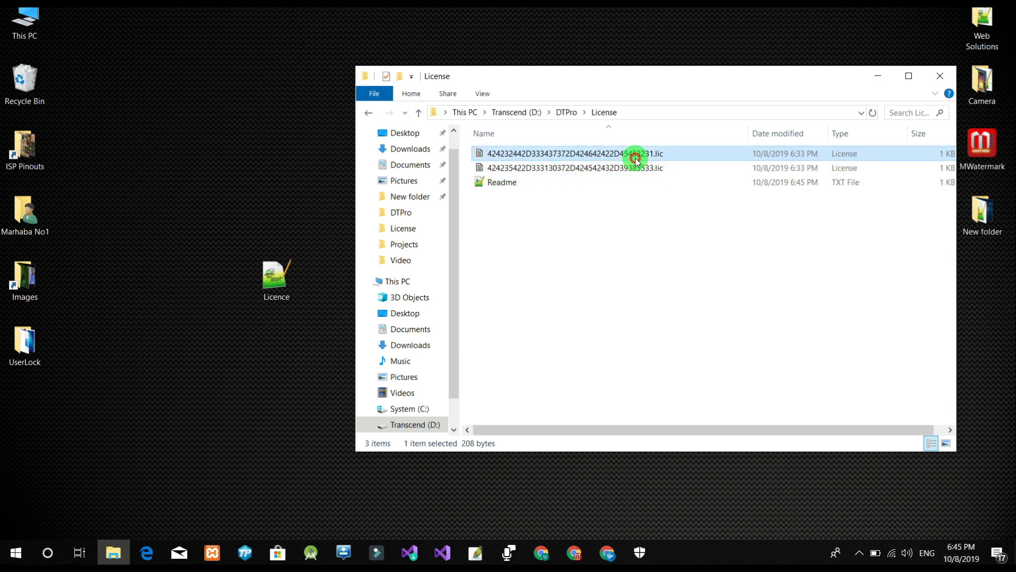
{"action": "left_click", "coordinate": [560, 168]}
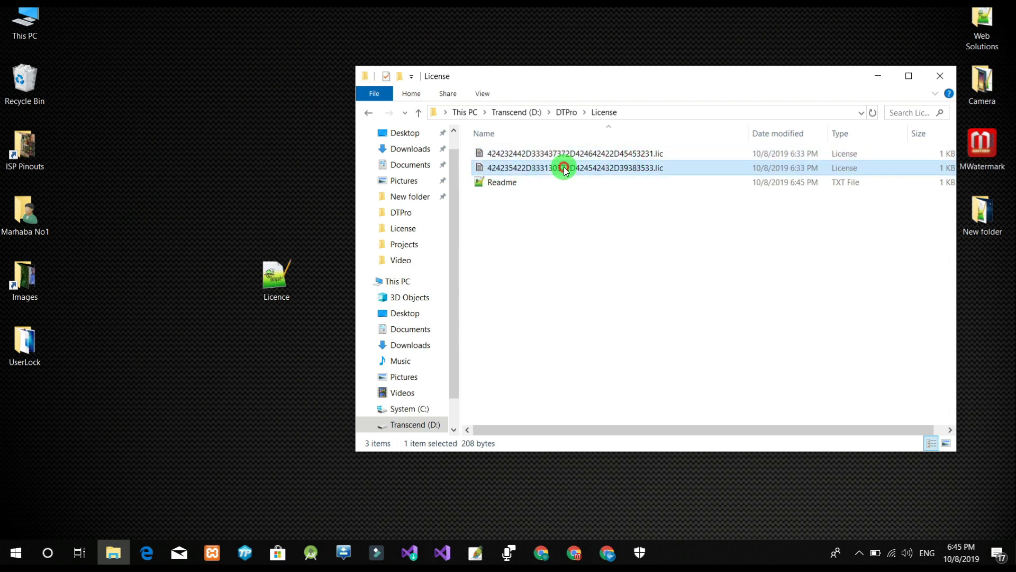
{"action": "left_click", "coordinate": [419, 113]}
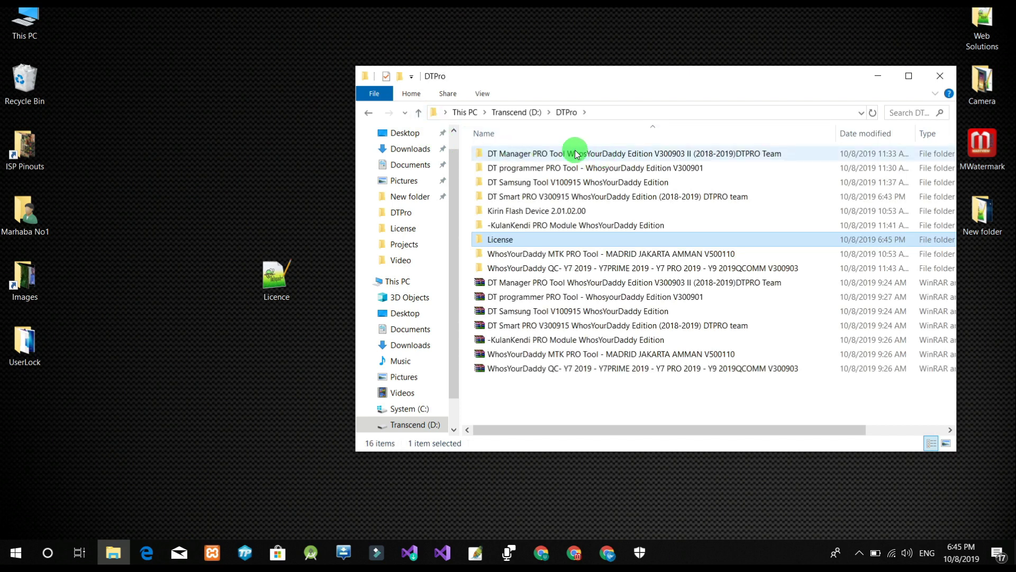
Copy adb, AdbWinApi.dll, AdbWinUsbApi.dll and fastboot from the DT Smart PRO V300915 folder.
{"action": "left_click", "coordinate": [601, 155]}
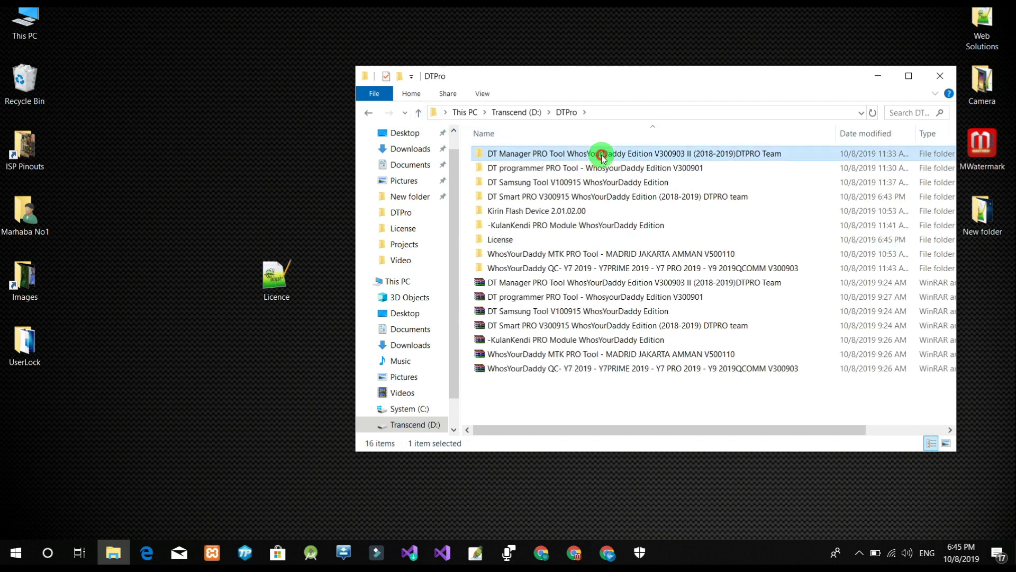
{"action": "double_click", "coordinate": [530, 153]}
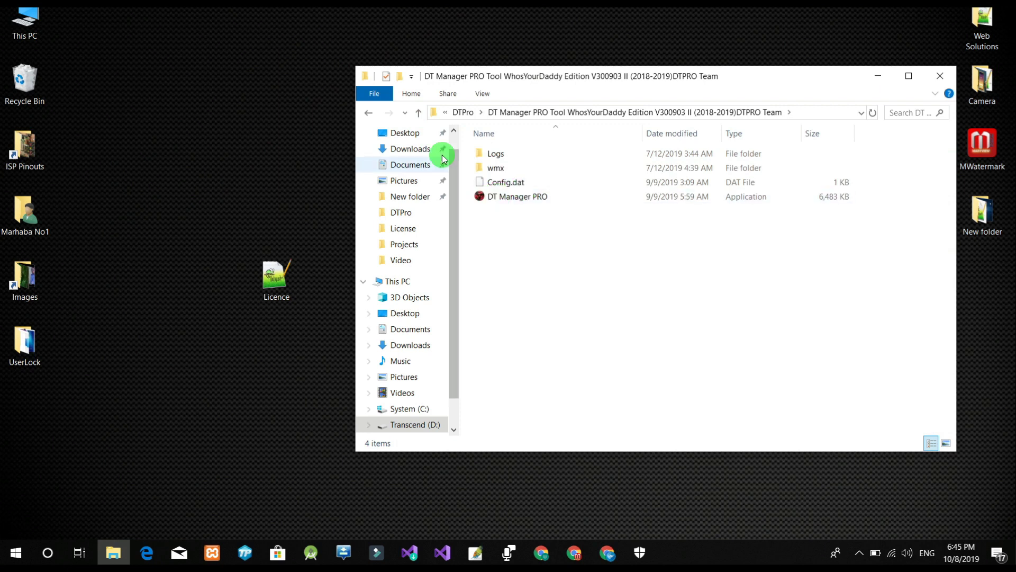
{"action": "left_click", "coordinate": [417, 113]}
{"action": "double_click", "coordinate": [526, 198]}
{"action": "left_click", "coordinate": [503, 239]}
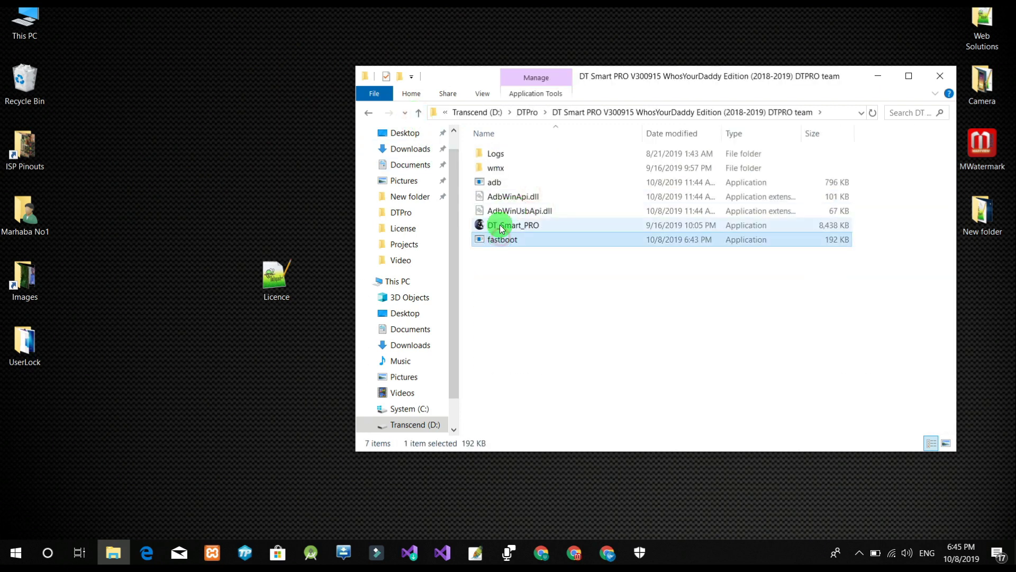
{"action": "left_click", "coordinate": [500, 212], "text": "ctrl"}
{"action": "left_click", "coordinate": [502, 200], "text": "ctrl"}
{"action": "left_click", "coordinate": [496, 183], "text": "ctrl"}
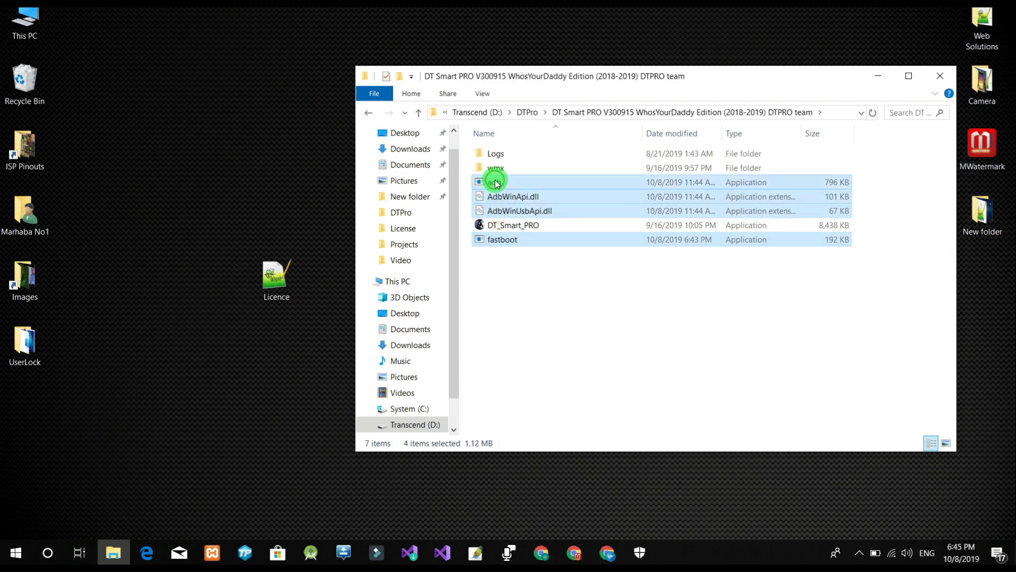
{"action": "right_click", "coordinate": [496, 183]}
{"action": "left_click", "coordinate": [532, 334]}
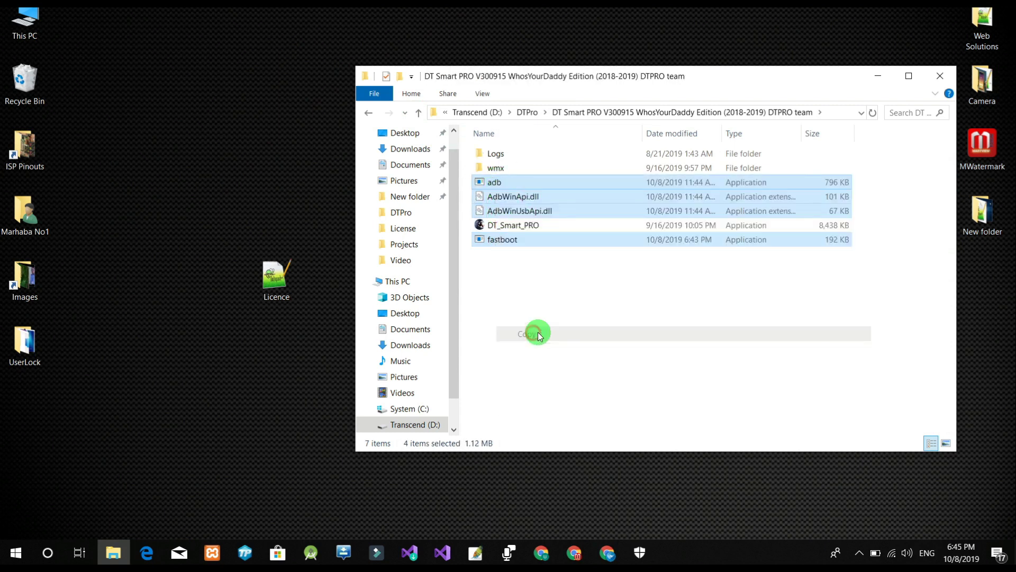
Paste the four copied files into the DT Manager PRO Tool V300903 folder in DTPro.
{"action": "left_click", "coordinate": [419, 113]}
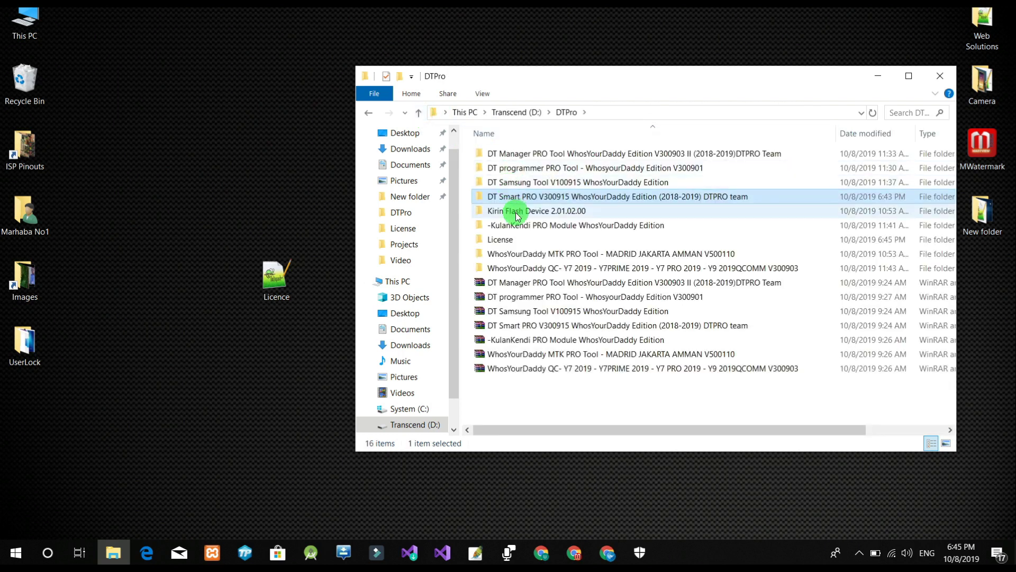
{"action": "double_click", "coordinate": [516, 154]}
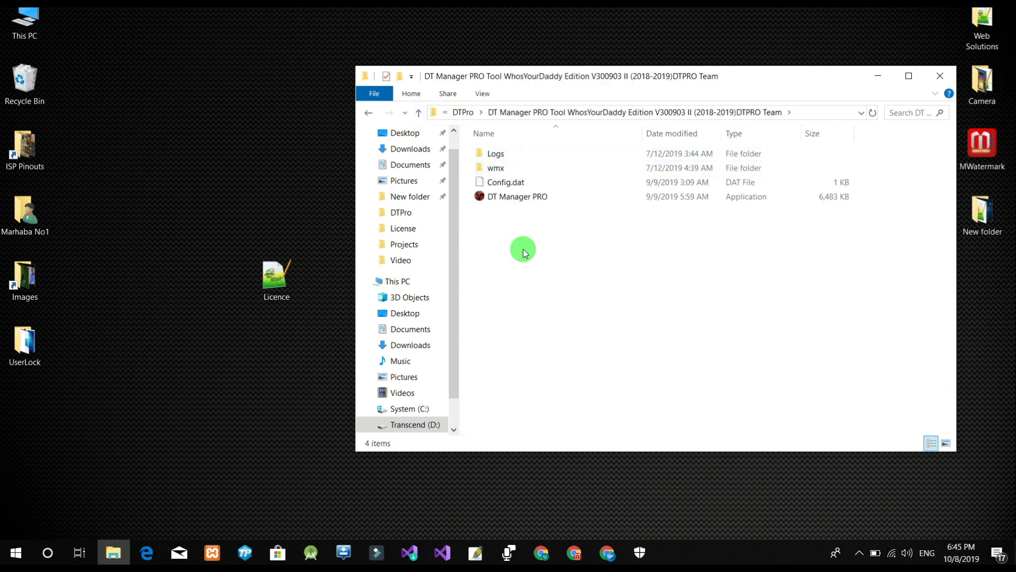
{"action": "key", "text": "ctrl+v"}
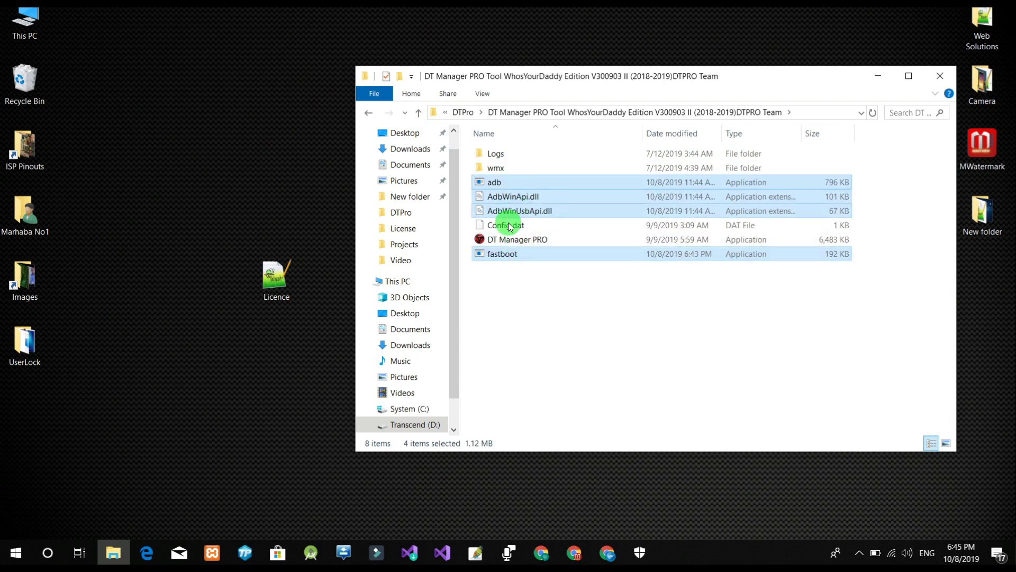
{"action": "left_click", "coordinate": [547, 326]}
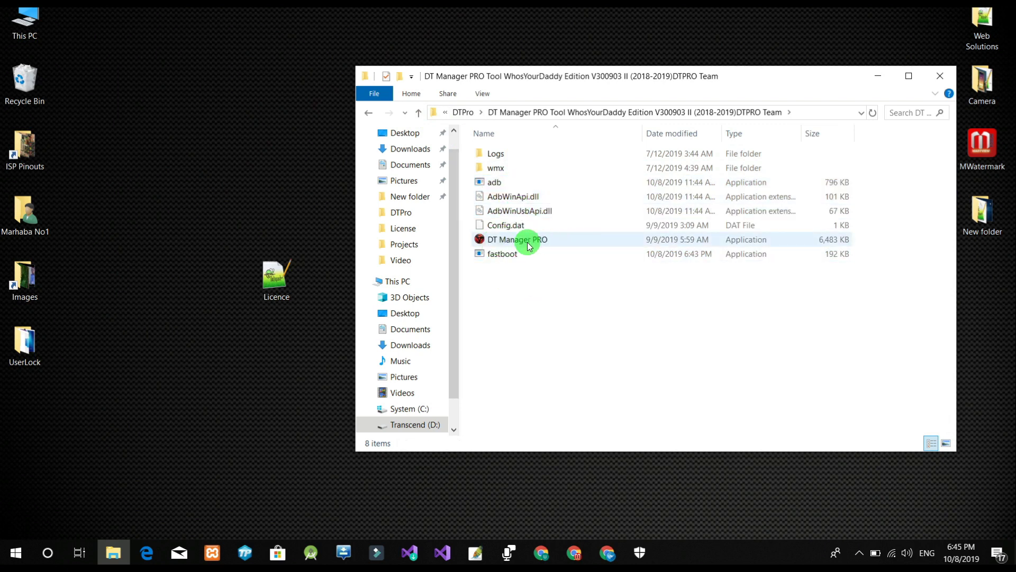
Run DT Manager PRO from its folder, allowing it to start and dismissing its initial message.
{"action": "left_click", "coordinate": [528, 243]}
{"action": "double_click", "coordinate": [528, 244]}
{"action": "left_click", "coordinate": [555, 294]}
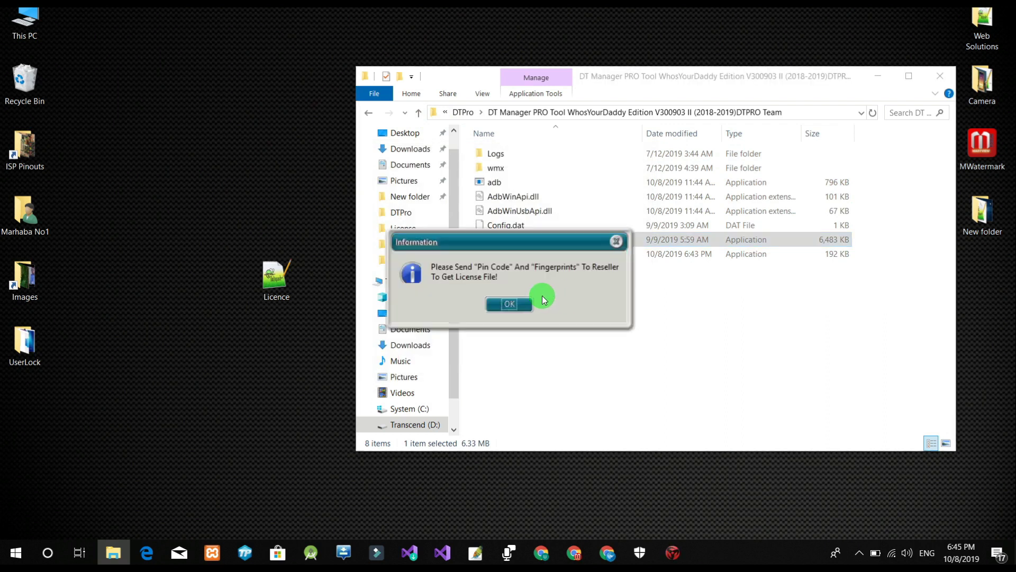
{"action": "left_click", "coordinate": [518, 305]}
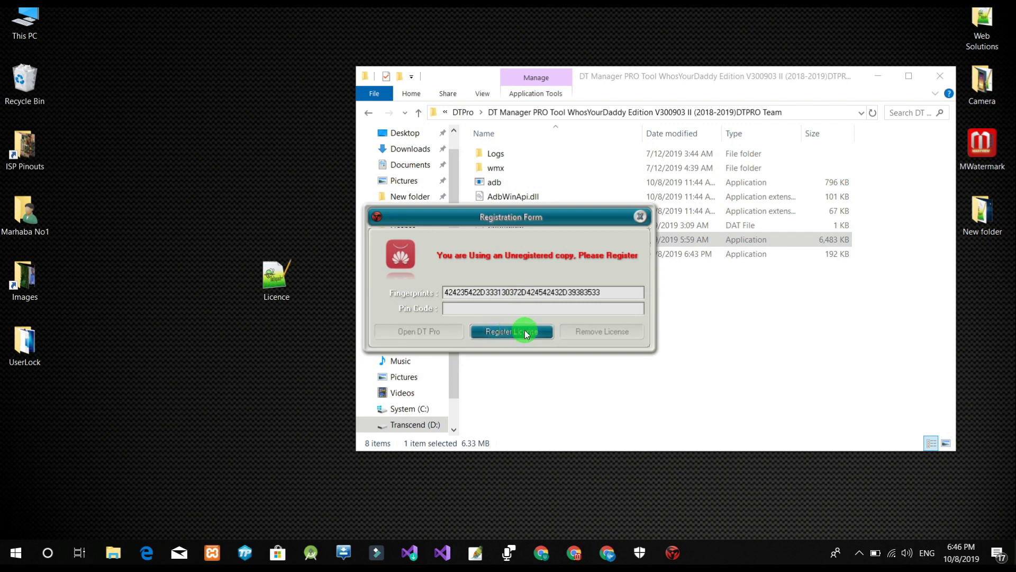
Try to register the license without a PIN code, dismiss the message, and fill in the PIN code field.
{"action": "left_click", "coordinate": [526, 331]}
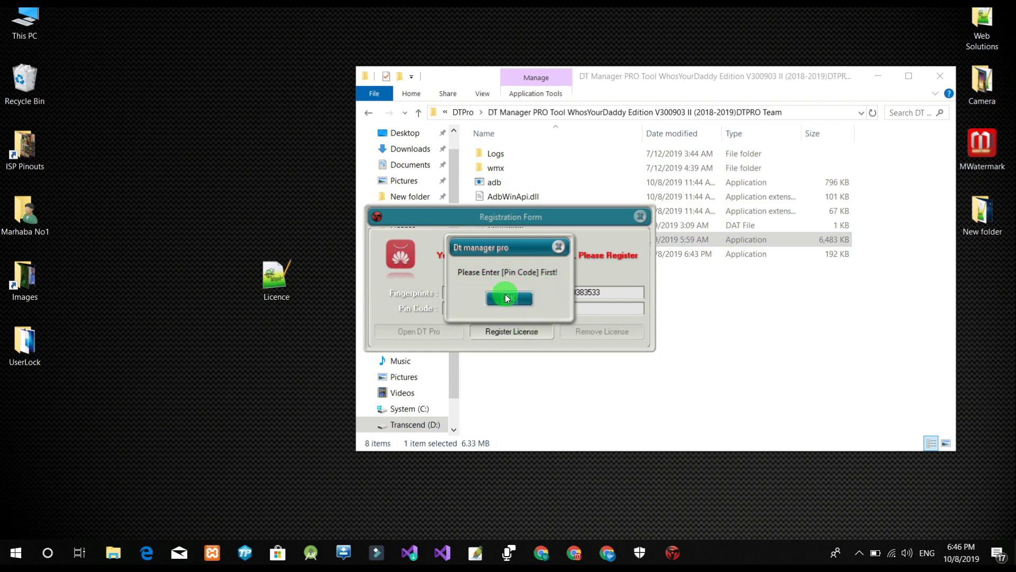
{"action": "left_click", "coordinate": [504, 300]}
{"action": "left_click", "coordinate": [444, 311]}
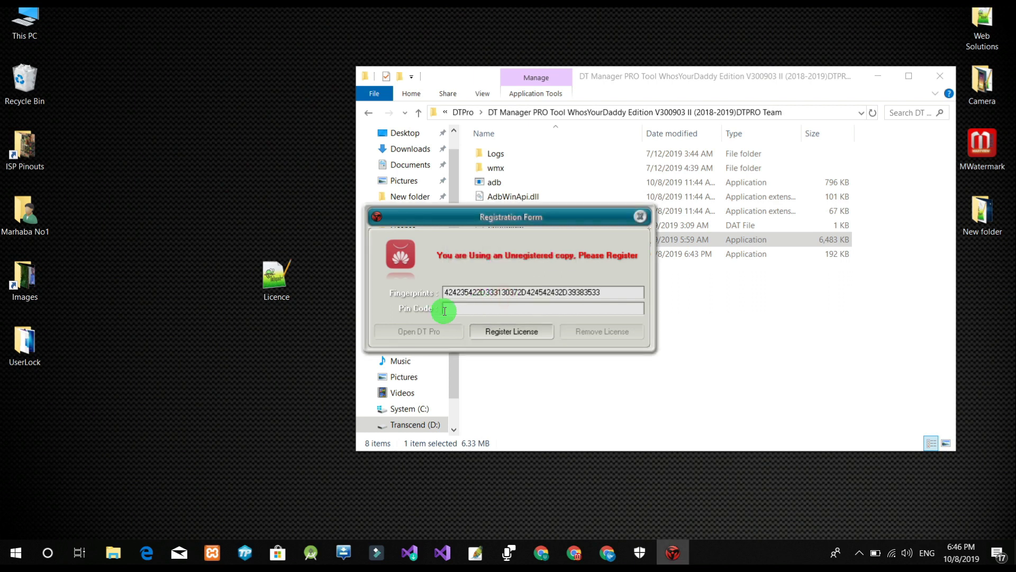
{"action": "left_click", "coordinate": [471, 309]}
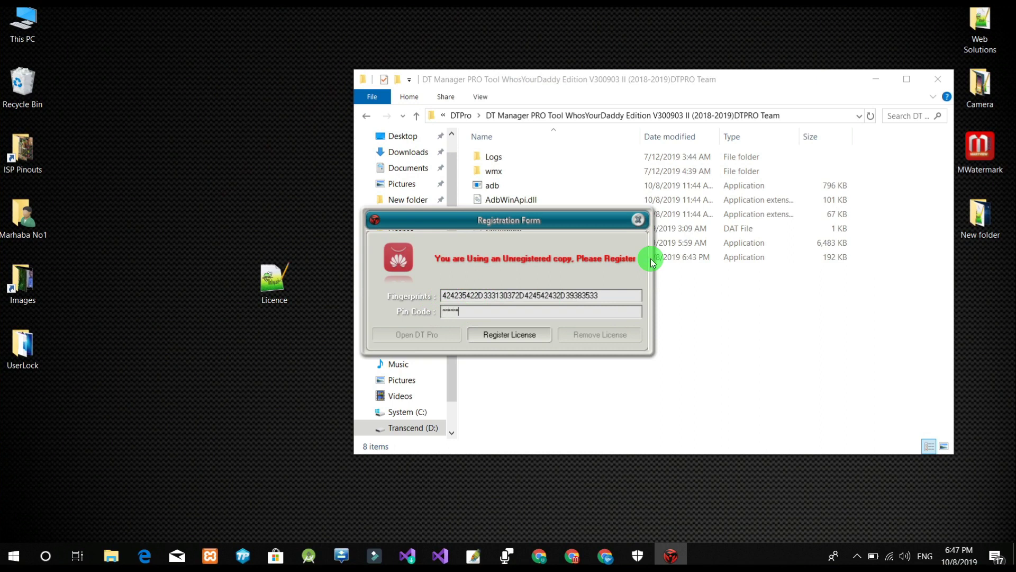
Start license registration, browse for the license file to DTPro's License folder on the Desktop, and widen the list to show full file names.
{"action": "left_click", "coordinate": [495, 334]}
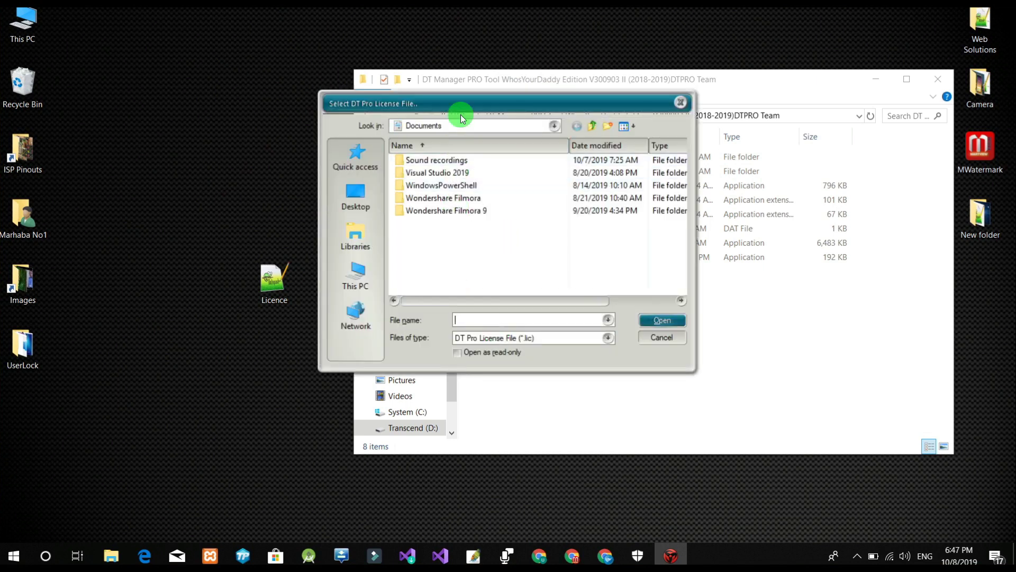
{"action": "left_click", "coordinate": [359, 202]}
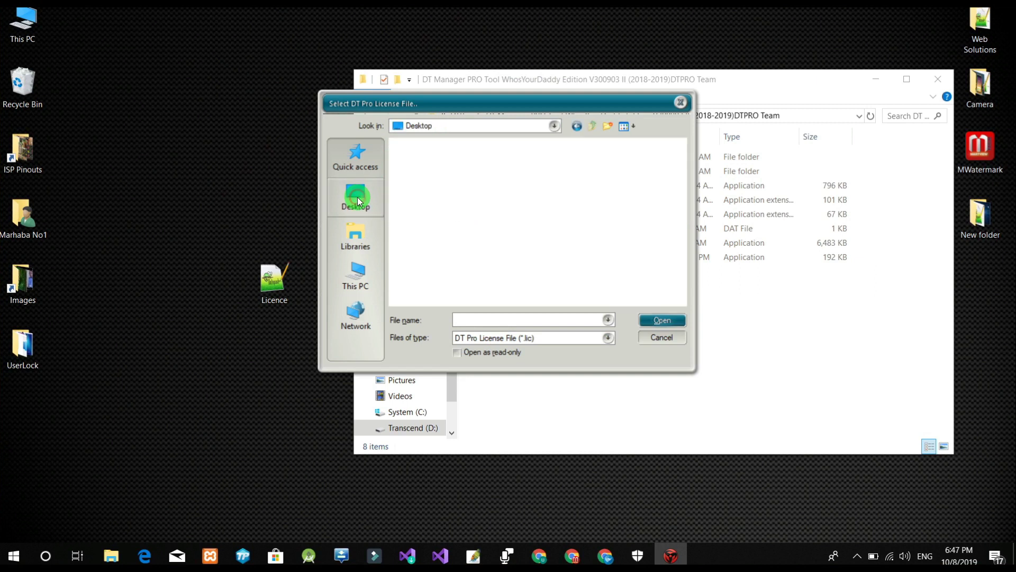
{"action": "left_click_drag", "start_coordinate": [680, 197], "coordinate": [679, 262]}
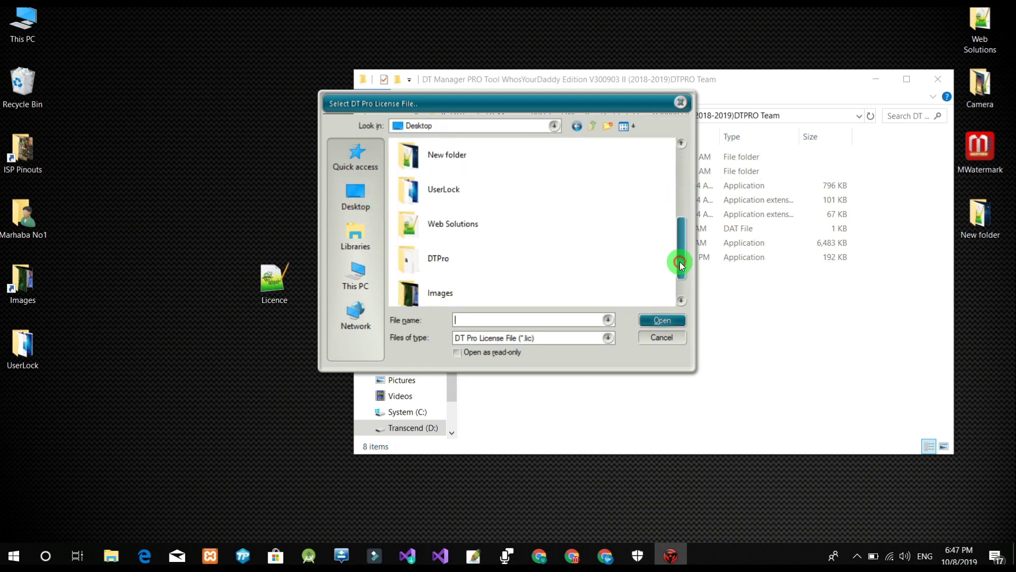
{"action": "double_click", "coordinate": [423, 263]}
{"action": "double_click", "coordinate": [431, 236]}
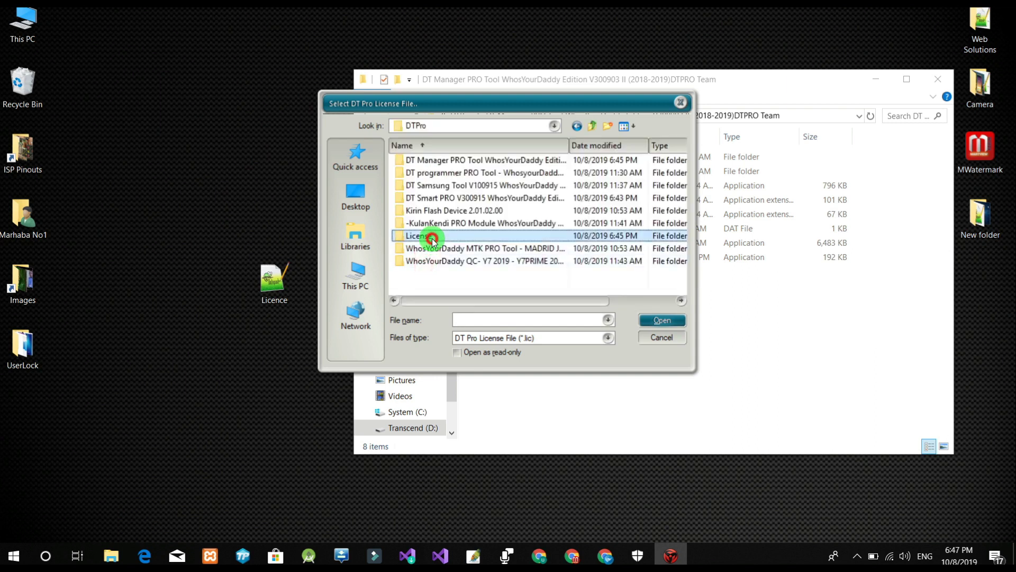
{"action": "left_click_drag", "start_coordinate": [566, 102], "coordinate": [793, 193]}
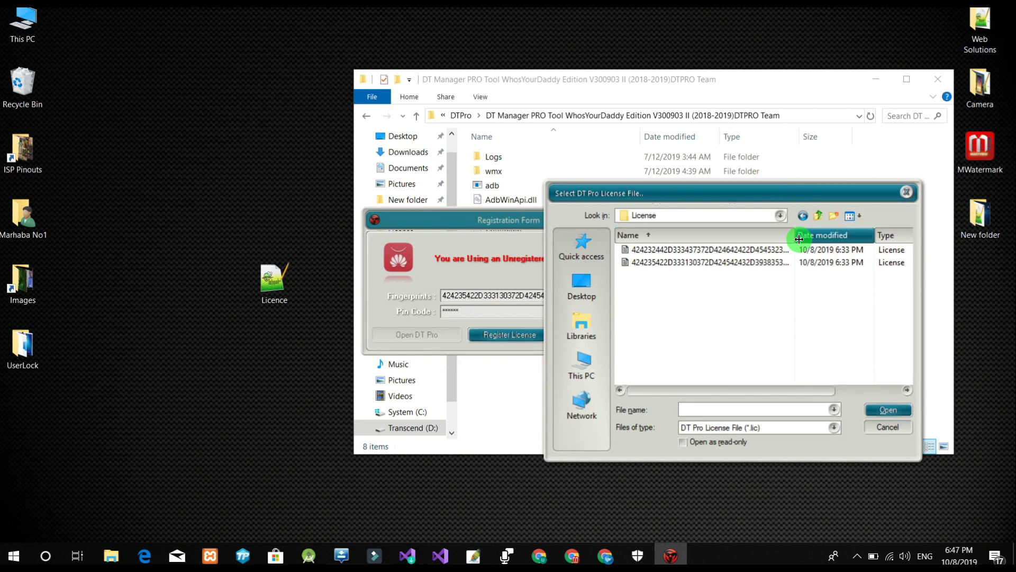
{"action": "left_click_drag", "start_coordinate": [796, 240], "coordinate": [831, 240]}
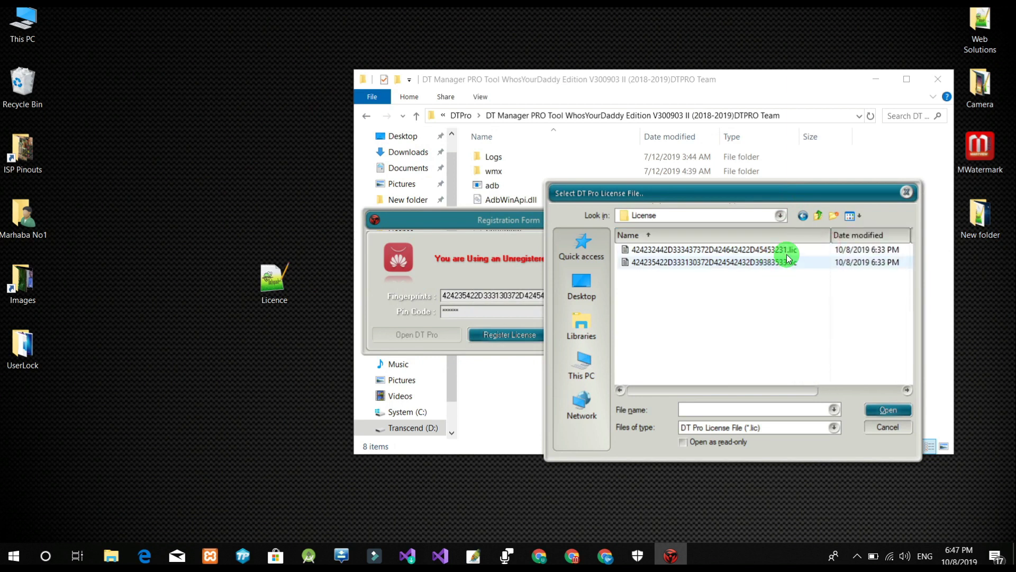
Check the fingerprint in Licence.txt, try registering with the matching .lic file, and close the text file, the message and the registration form.
{"action": "double_click", "coordinate": [268, 298]}
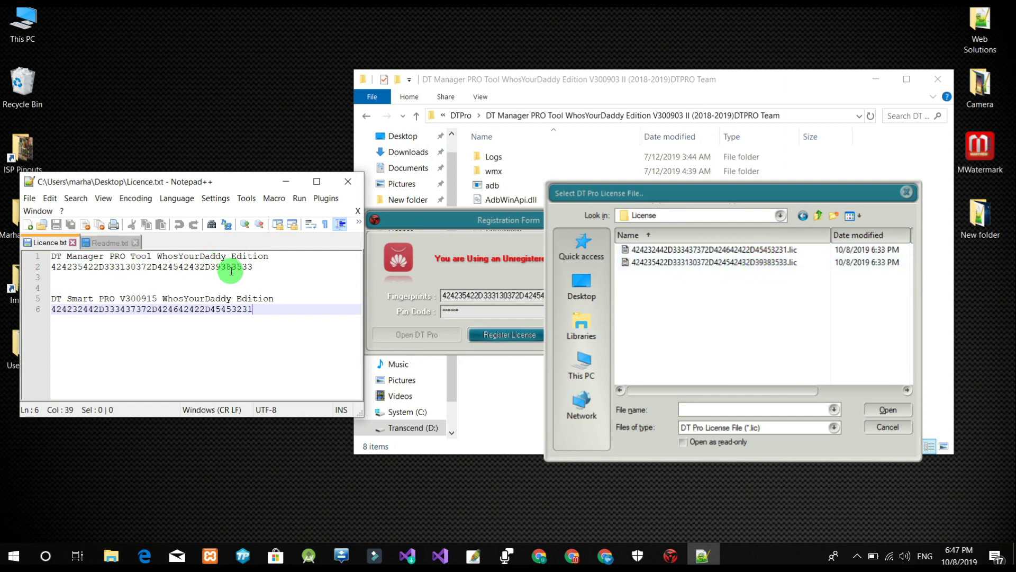
{"action": "left_click", "coordinate": [772, 261]}
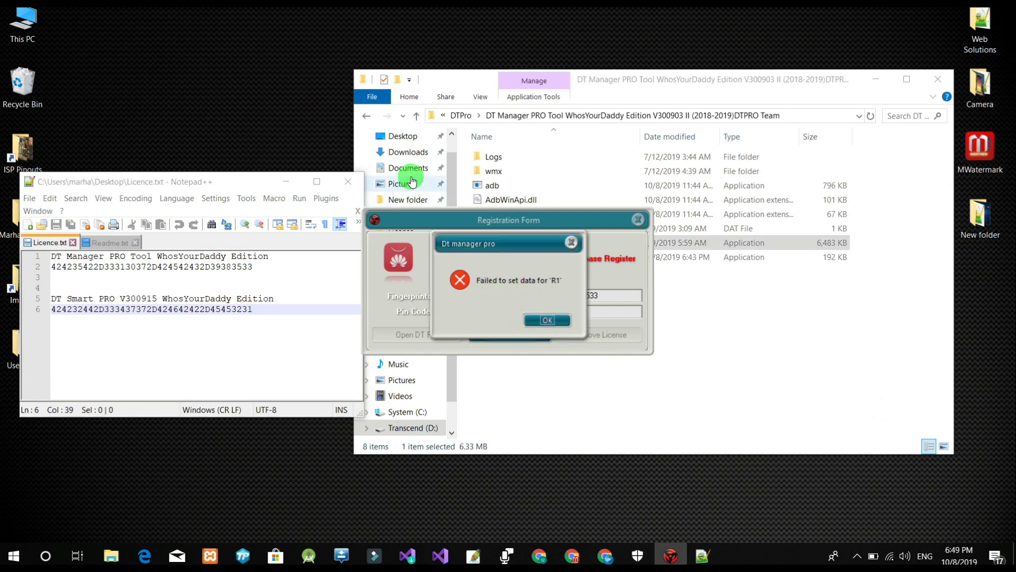
{"action": "left_click", "coordinate": [344, 185]}
{"action": "left_click", "coordinate": [539, 295]}
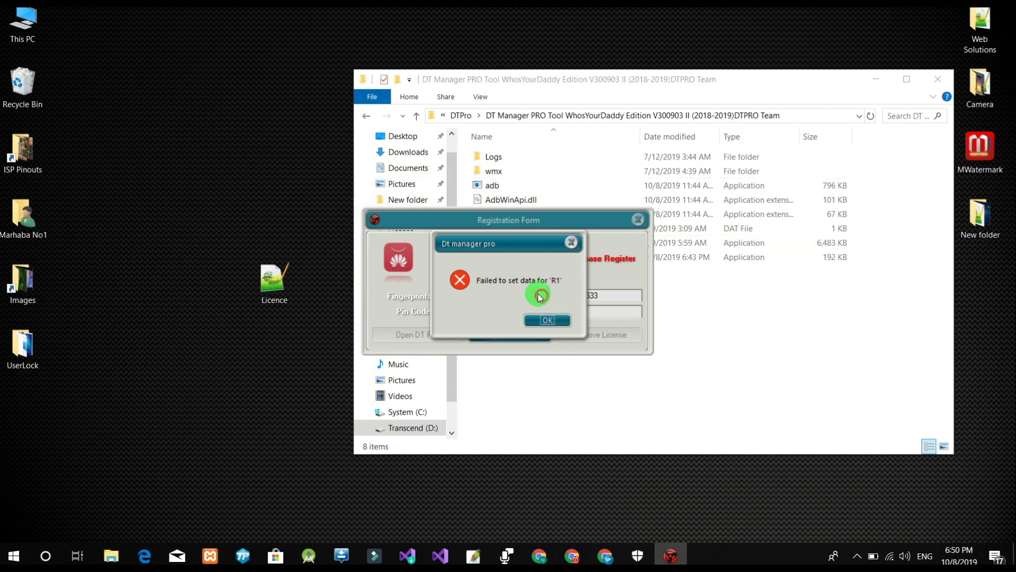
{"action": "left_click", "coordinate": [546, 321]}
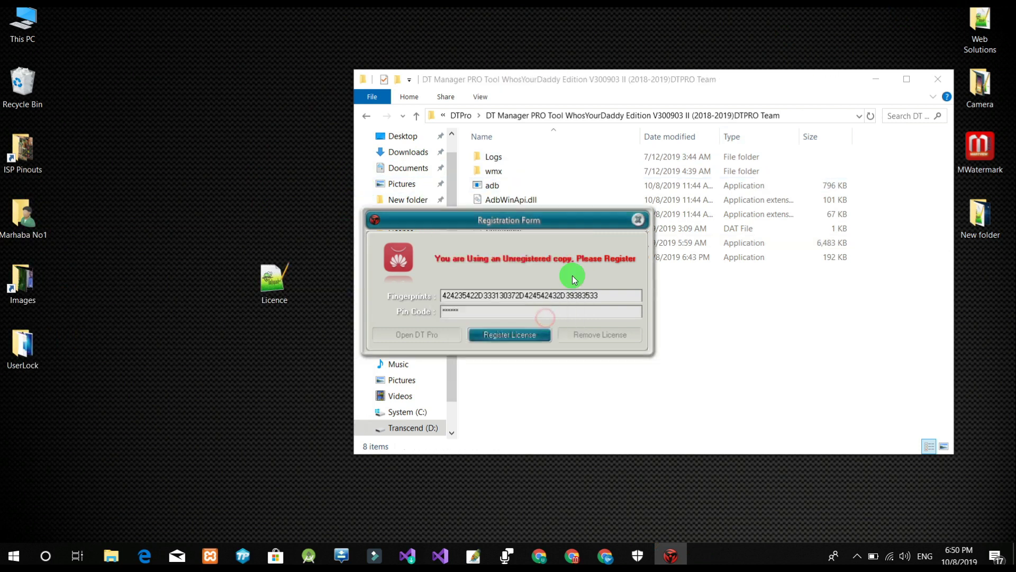
{"action": "left_click", "coordinate": [637, 223]}
Run DT Manager PRO as administrator and dismiss its initial message.
{"action": "left_click", "coordinate": [522, 243]}
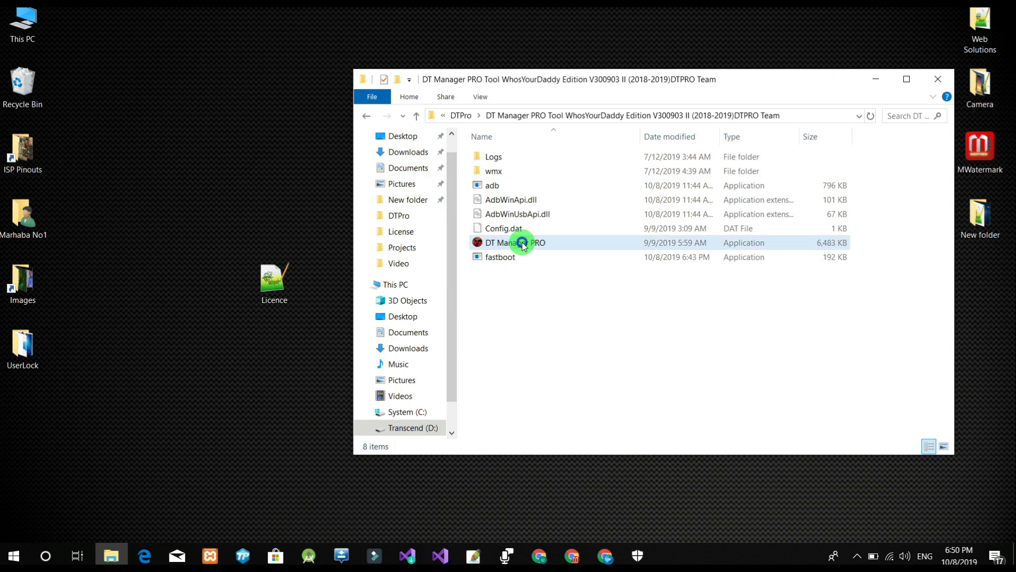
{"action": "right_click", "coordinate": [523, 246]}
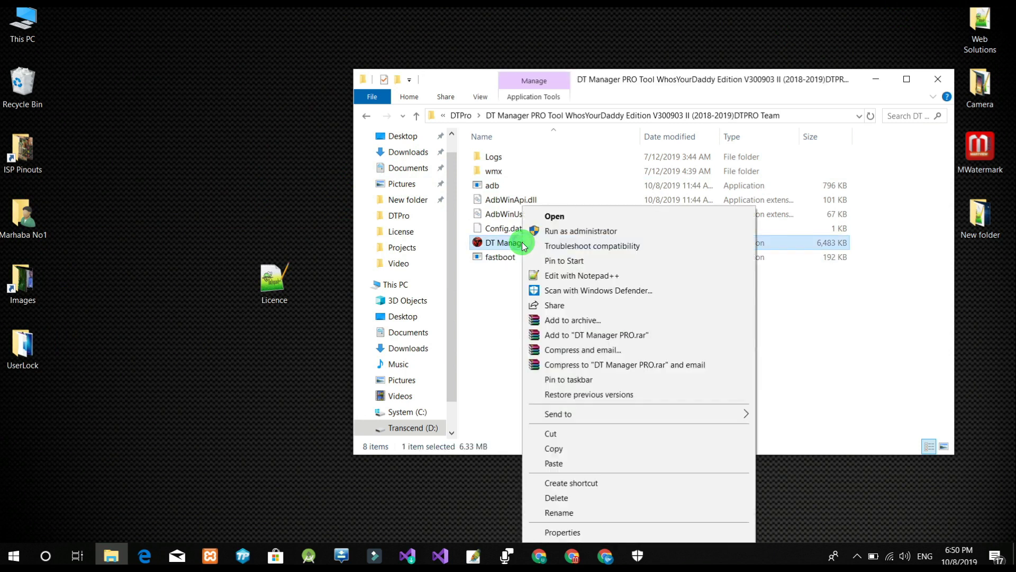
{"action": "left_click", "coordinate": [605, 232]}
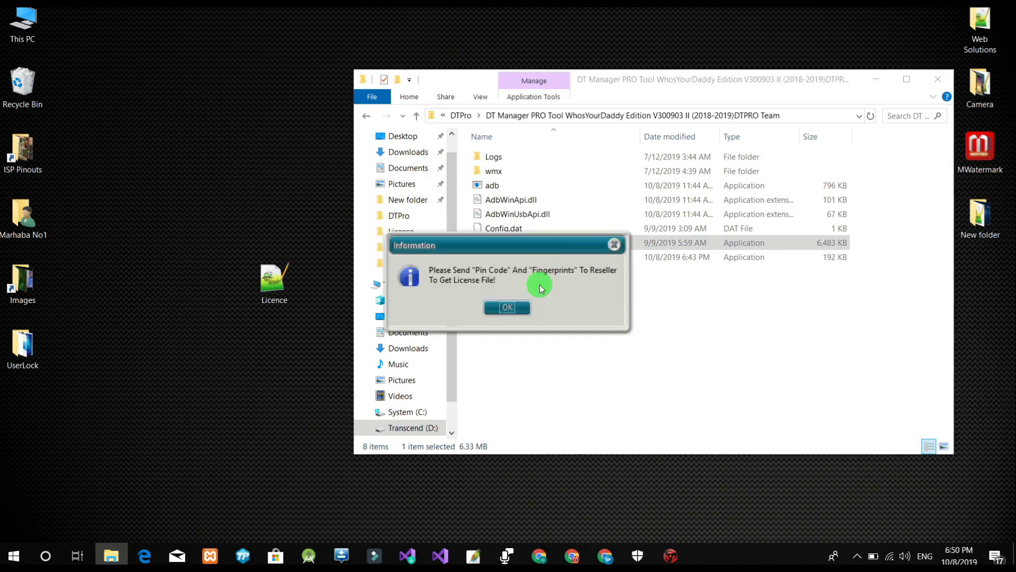
{"action": "left_click", "coordinate": [513, 305]}
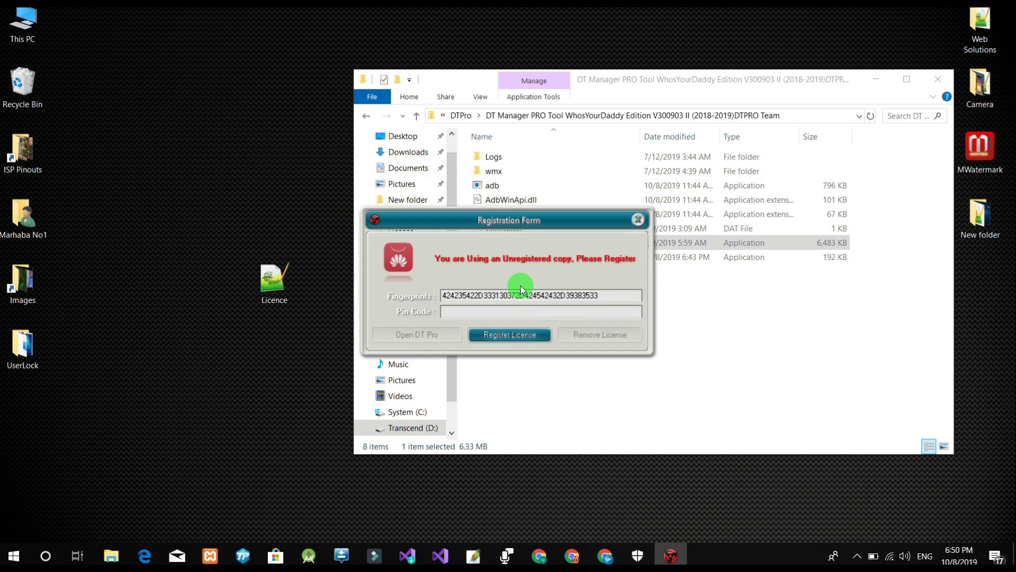
Enter the PIN code, register with the .lic file matching the DT Manager PRO fingerprint, and open DT Pro.
{"action": "left_click", "coordinate": [499, 313]}
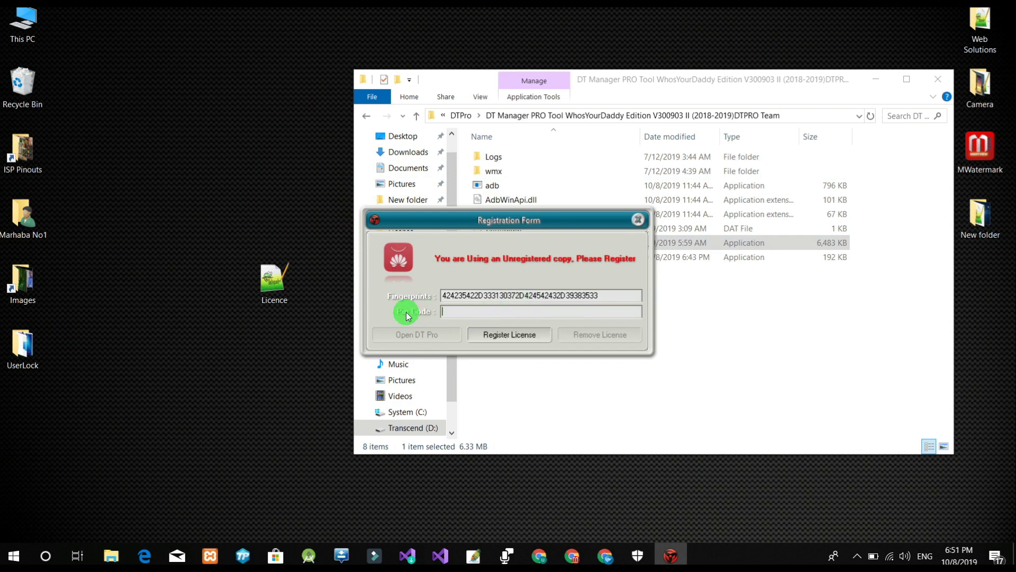
{"action": "type", "text": "******"}
{"action": "left_click", "coordinate": [512, 332]}
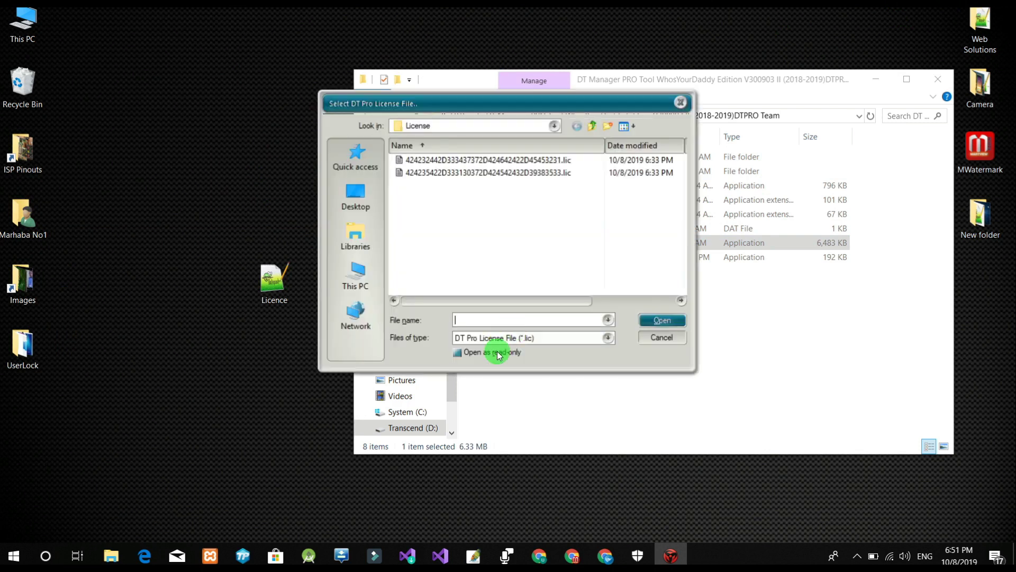
{"action": "left_click", "coordinate": [443, 172]}
{"action": "left_click", "coordinate": [663, 320]}
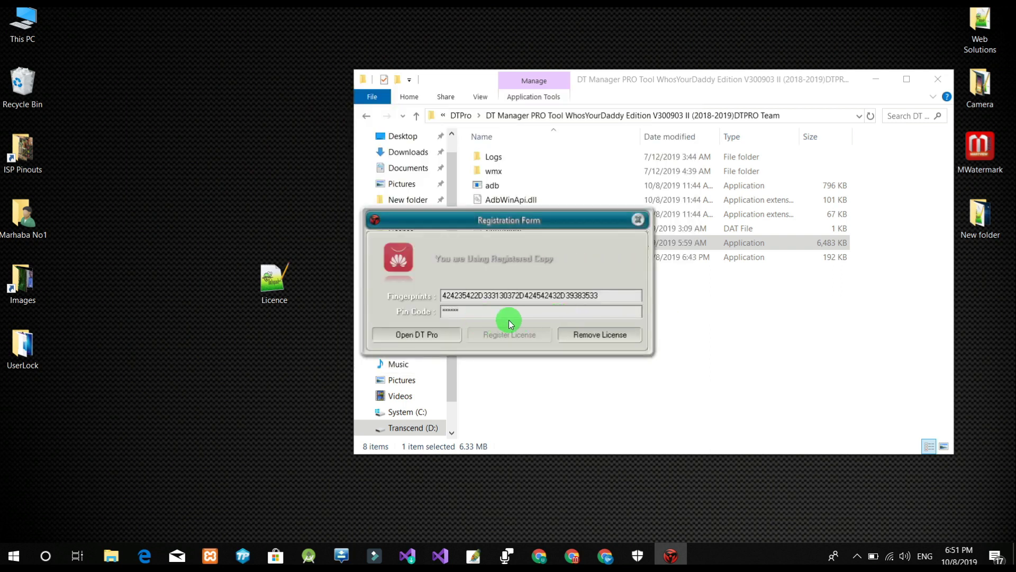
{"action": "left_click", "coordinate": [420, 336]}
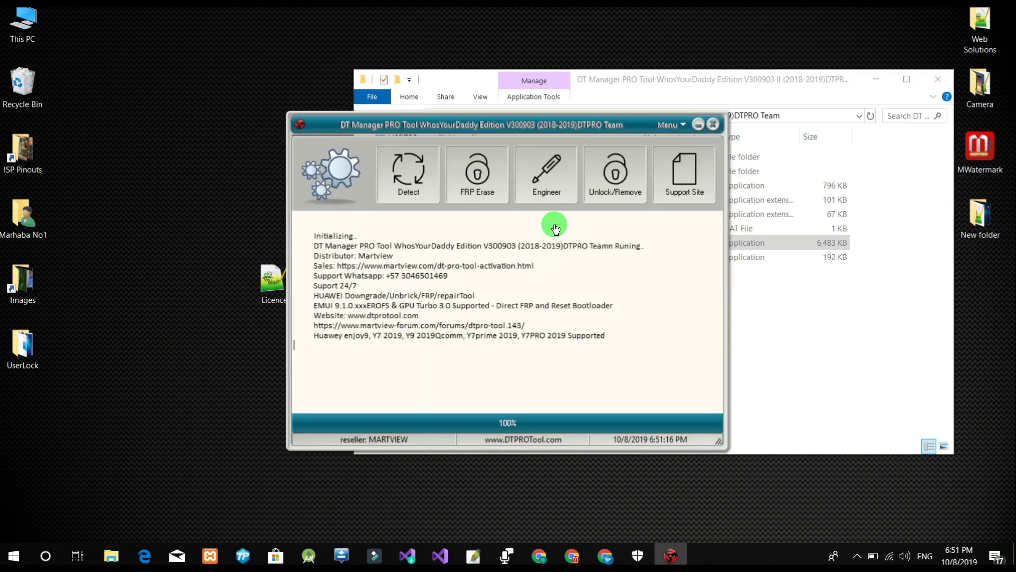
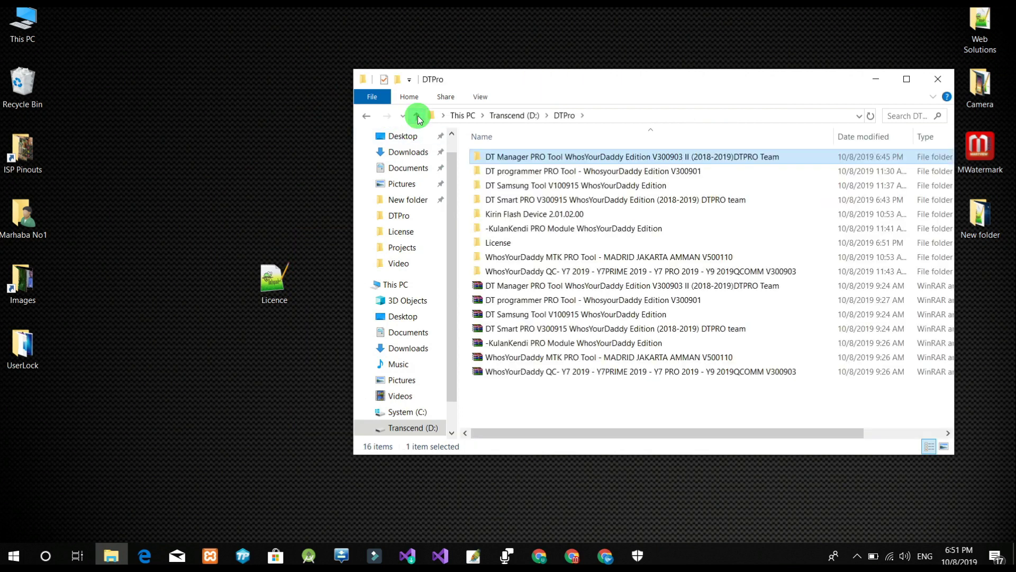
Open the DT Smart PRO V300915 folder, run DT_Smart_PRO as administrator and dismiss its initial message.
{"action": "left_click", "coordinate": [633, 173]}
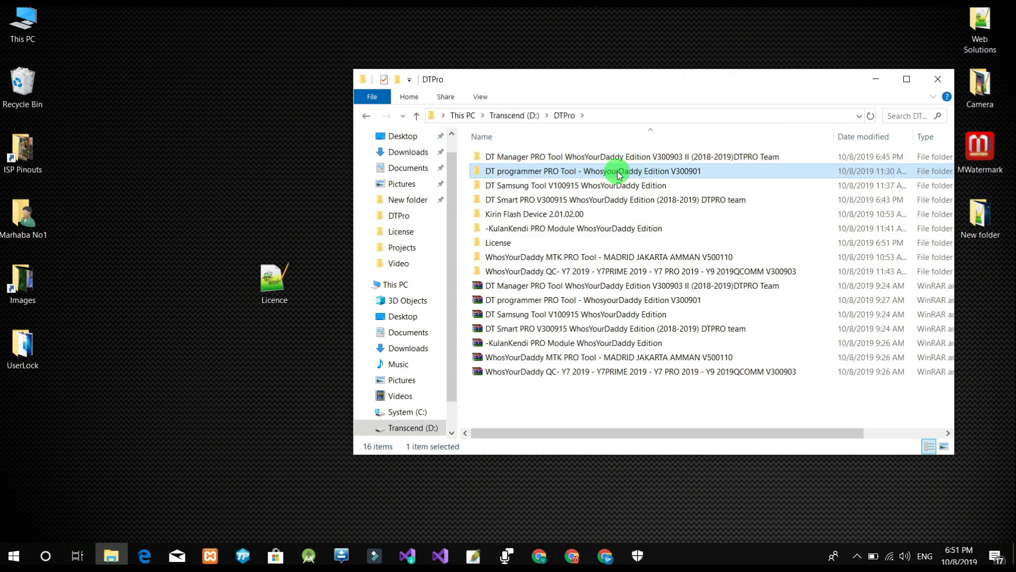
{"action": "double_click", "coordinate": [533, 201]}
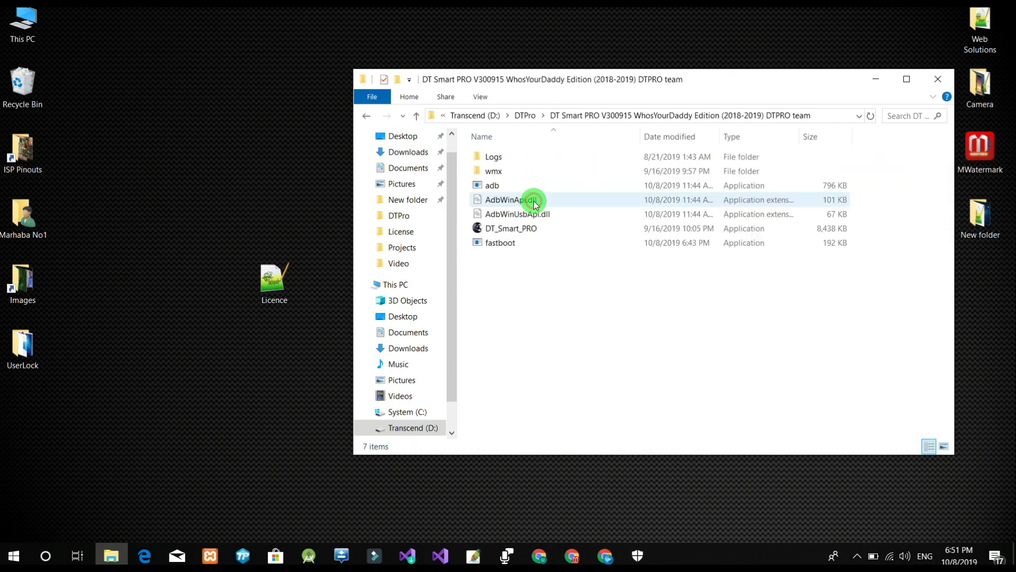
{"action": "right_click", "coordinate": [508, 231]}
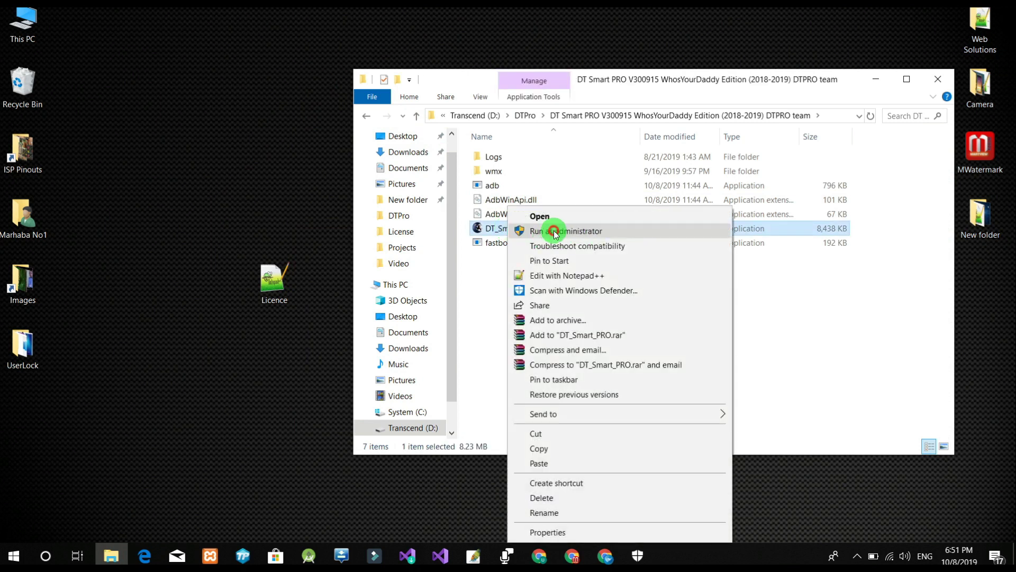
{"action": "left_click", "coordinate": [554, 232]}
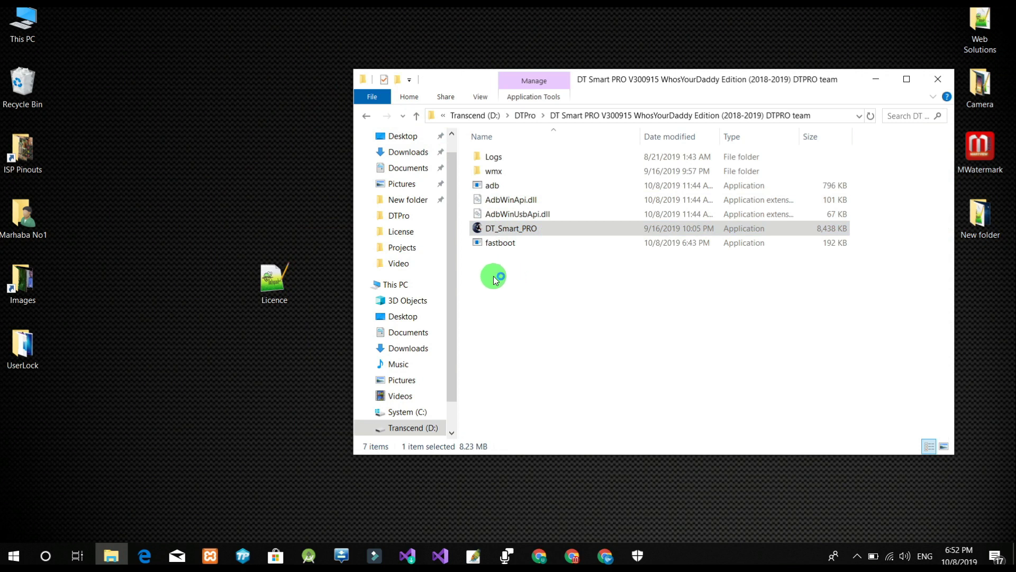
{"action": "left_click", "coordinate": [514, 304]}
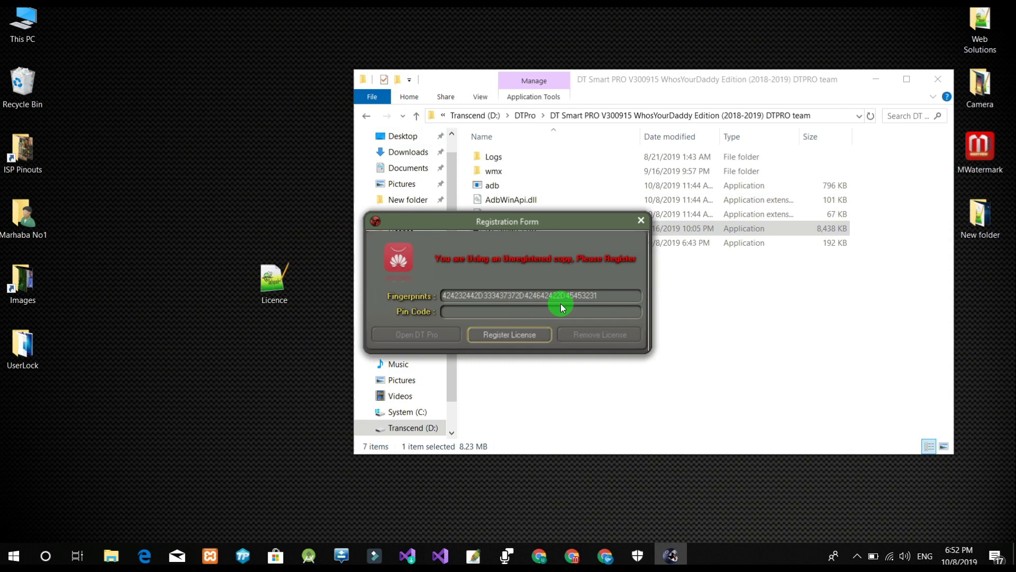
Enter the PIN code and register DT Smart PRO with the fingerprint-matching .lic file from DTPro's License folder on the Desktop.
{"action": "left_click_drag", "start_coordinate": [583, 295], "coordinate": [596, 295]}
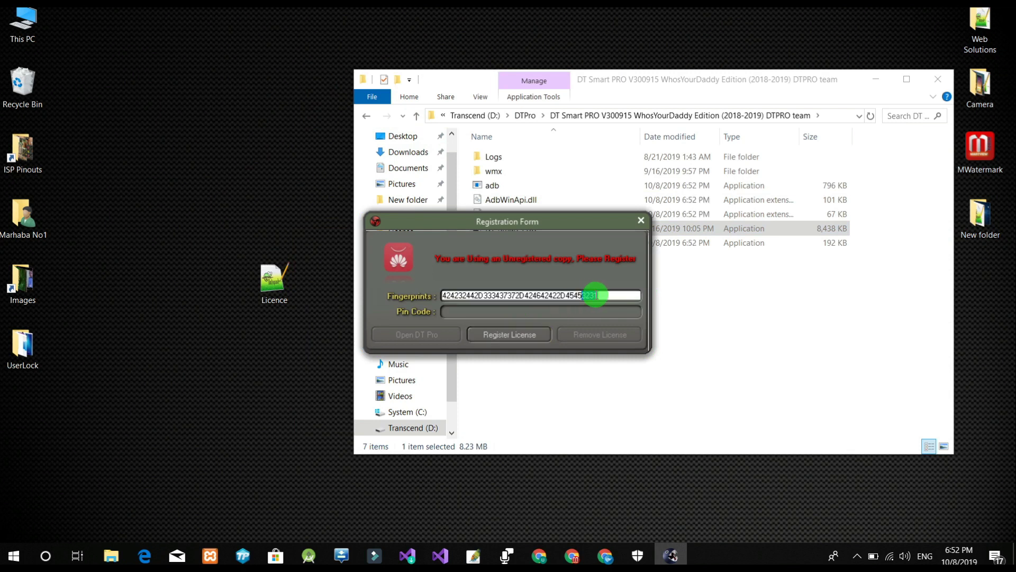
{"action": "left_click", "coordinate": [566, 311]}
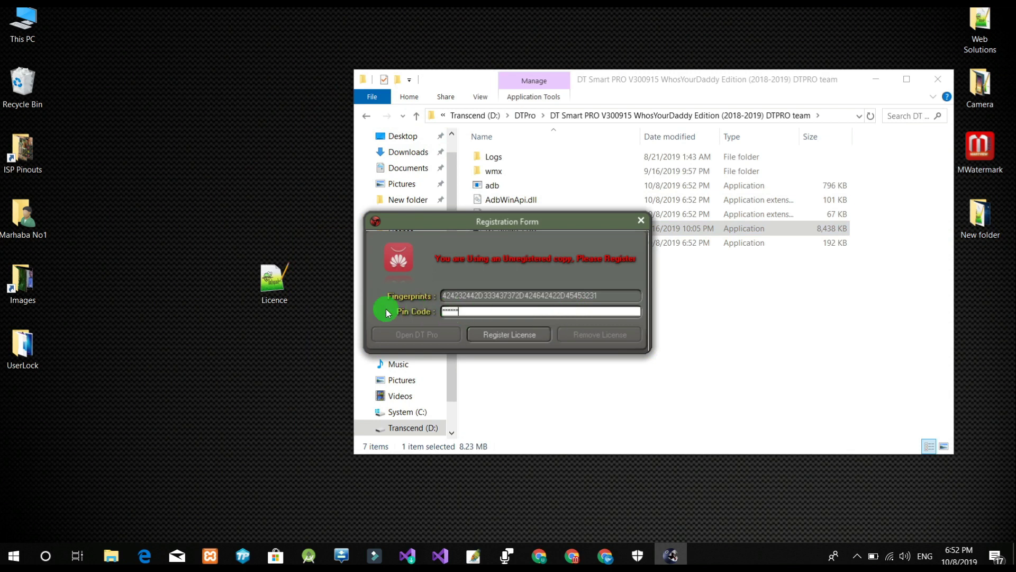
{"action": "left_click", "coordinate": [518, 339]}
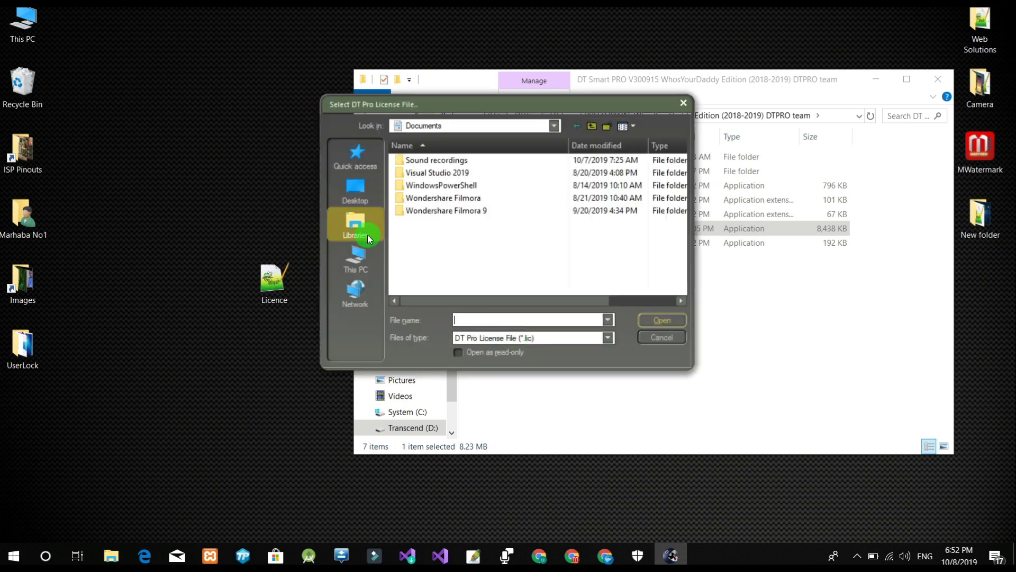
{"action": "left_click", "coordinate": [357, 192]}
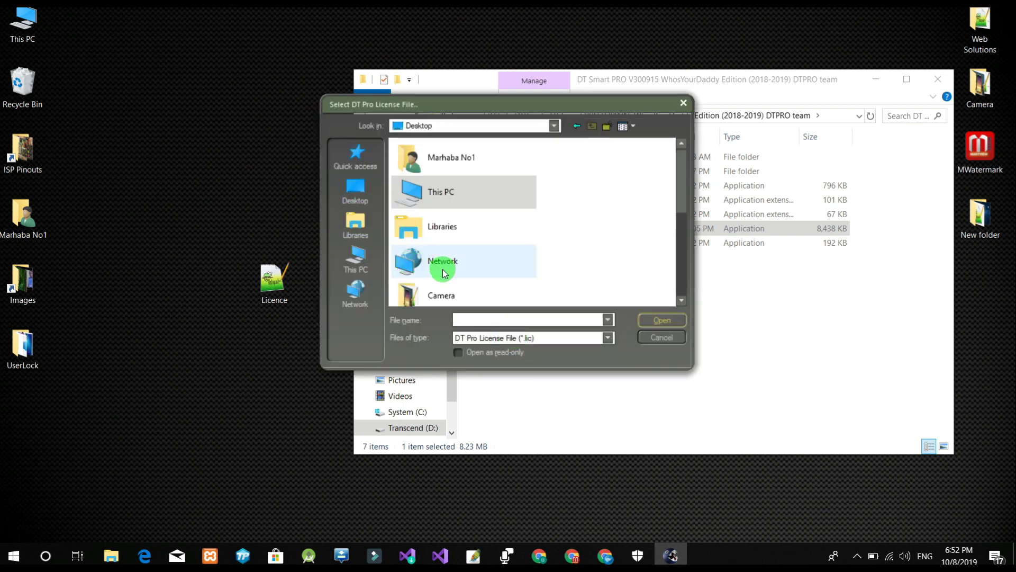
{"action": "type", "text": "d"}
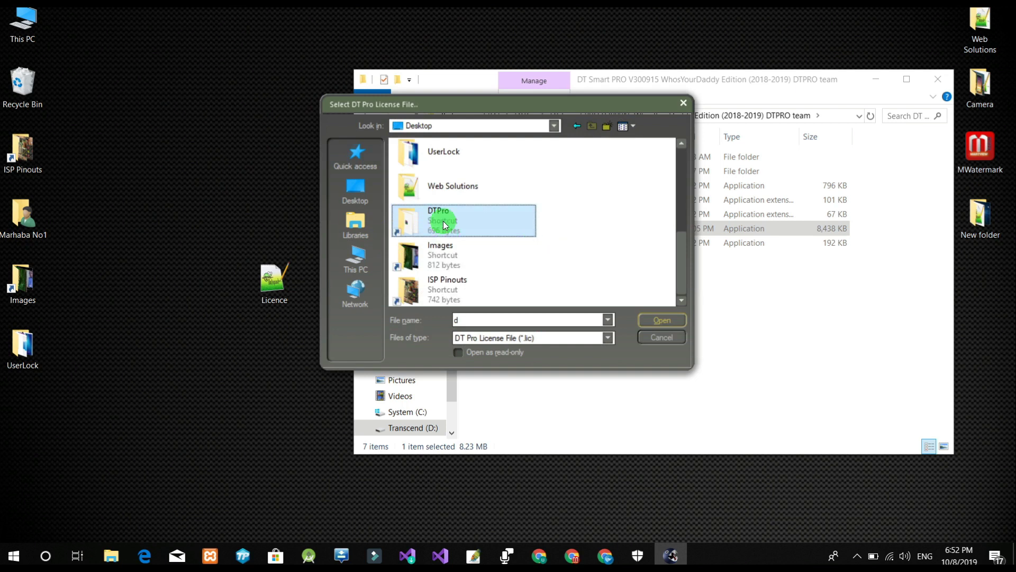
{"action": "double_click", "coordinate": [444, 225]}
{"action": "double_click", "coordinate": [421, 242]}
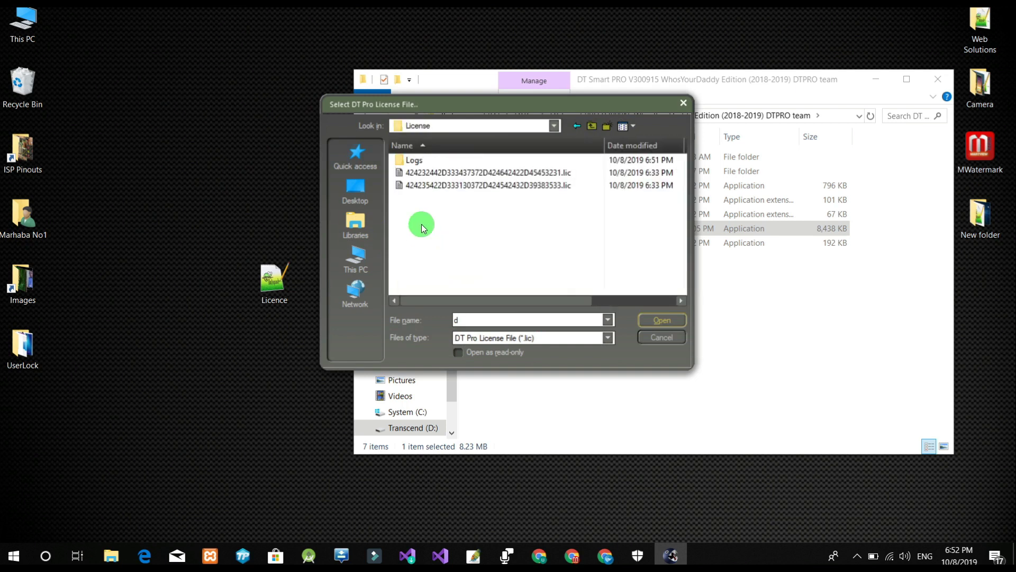
{"action": "left_click", "coordinate": [524, 175]}
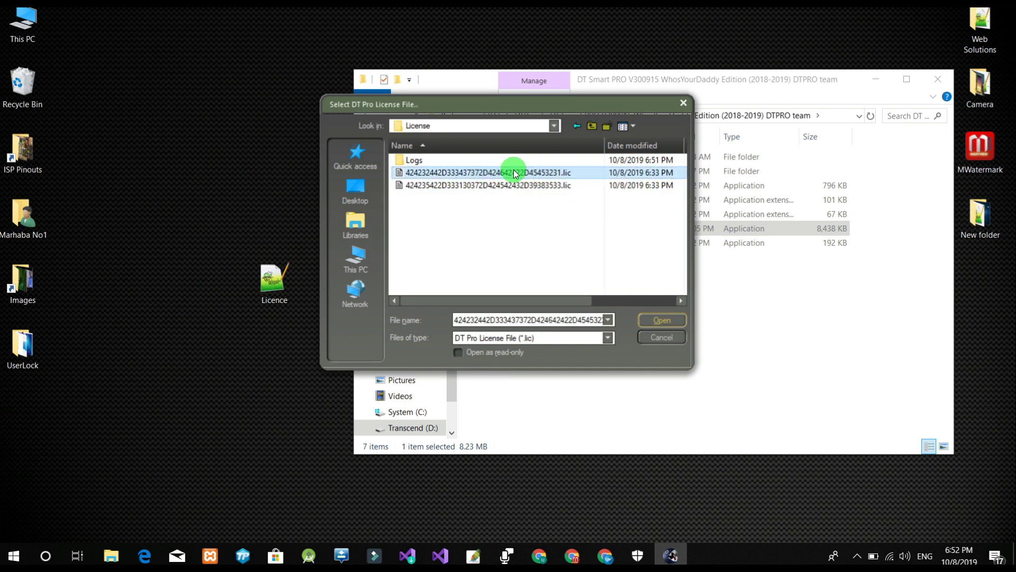
{"action": "double_click", "coordinate": [514, 174]}
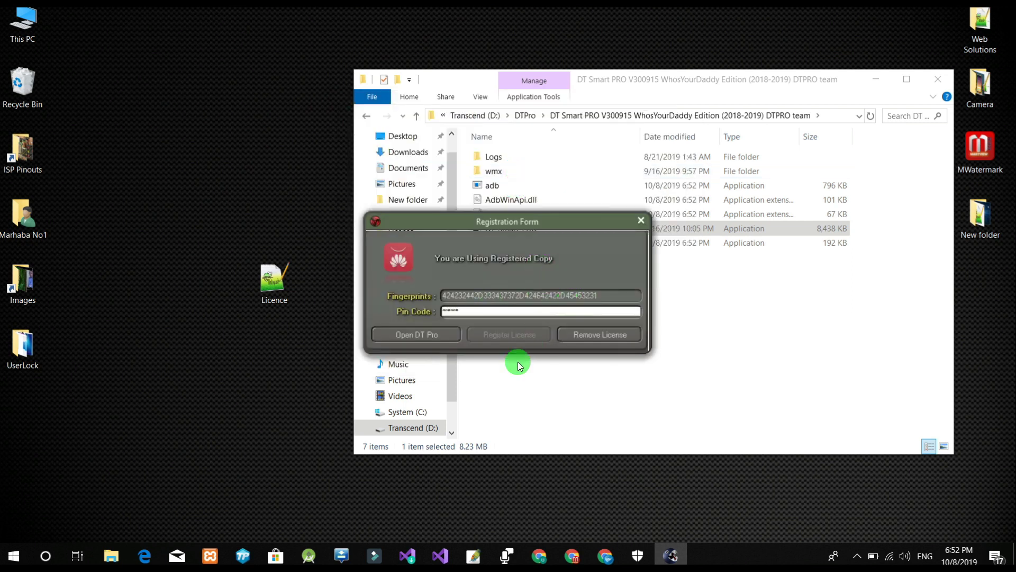
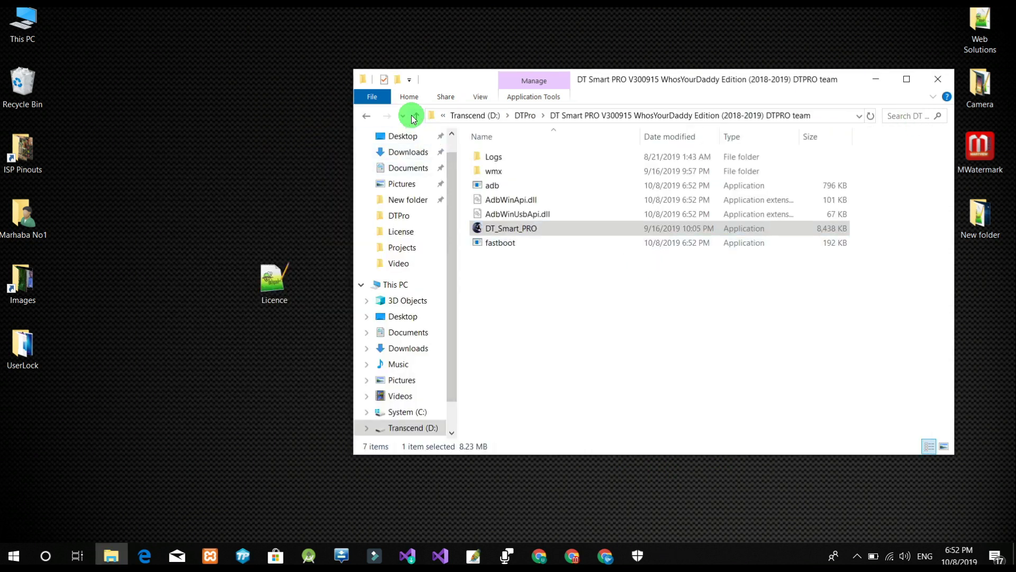
Run DT programmer as administrator from its folder in DTPro, open DT Pro from its registration form, and close the tool.
{"action": "left_click", "coordinate": [412, 116]}
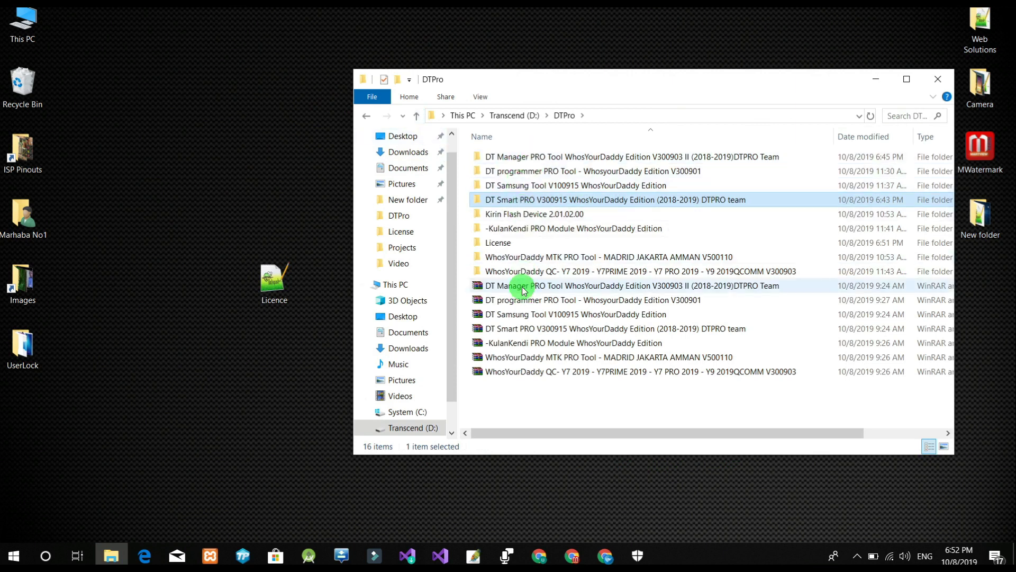
{"action": "double_click", "coordinate": [536, 174]}
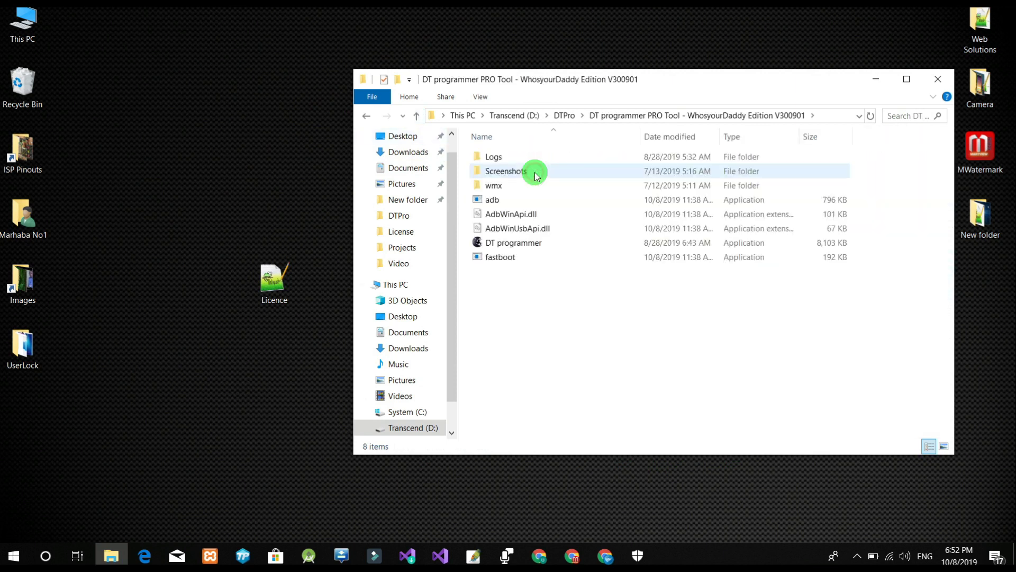
{"action": "left_click", "coordinate": [520, 243]}
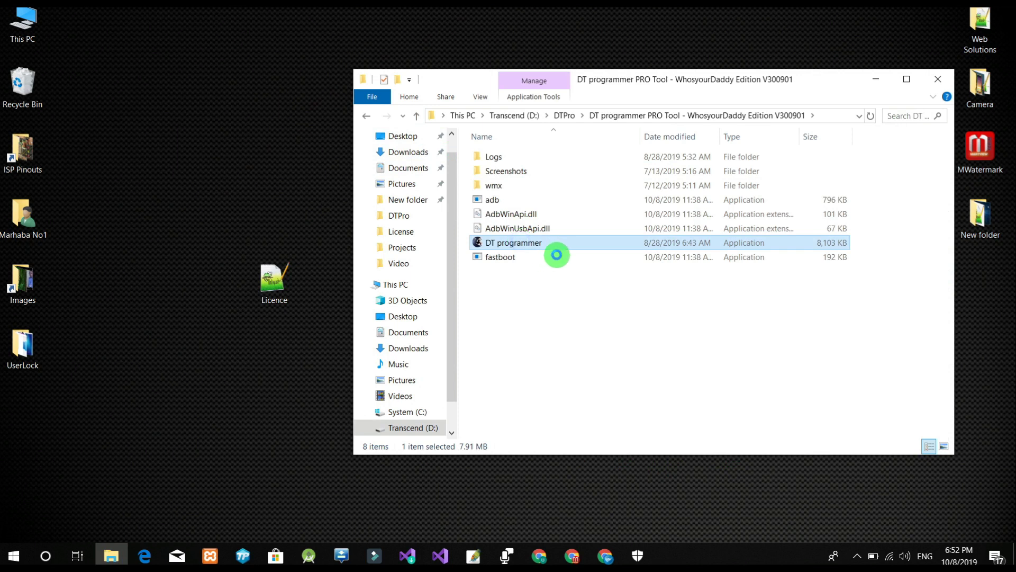
{"action": "right_click", "coordinate": [519, 242]}
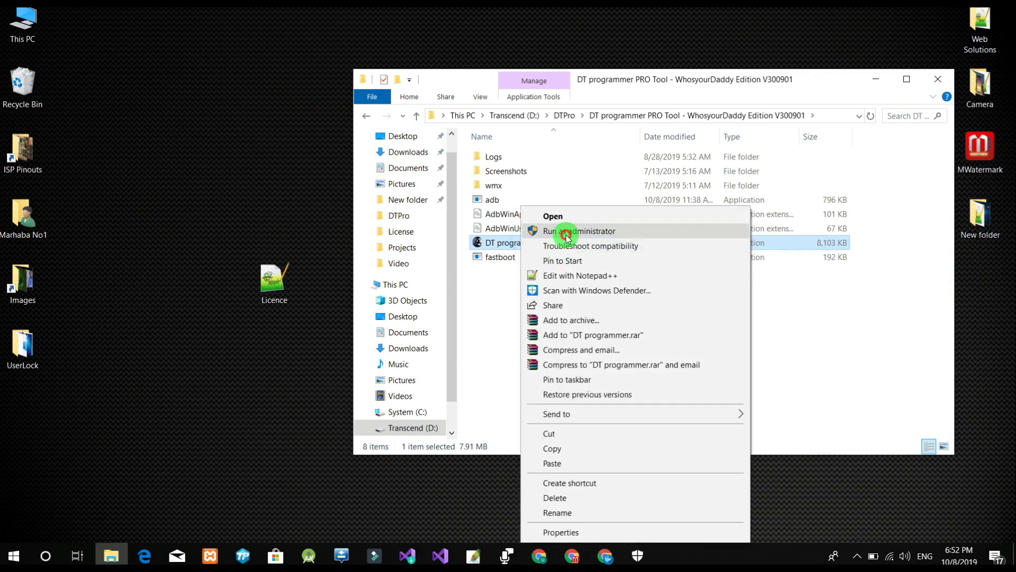
{"action": "left_click", "coordinate": [545, 229]}
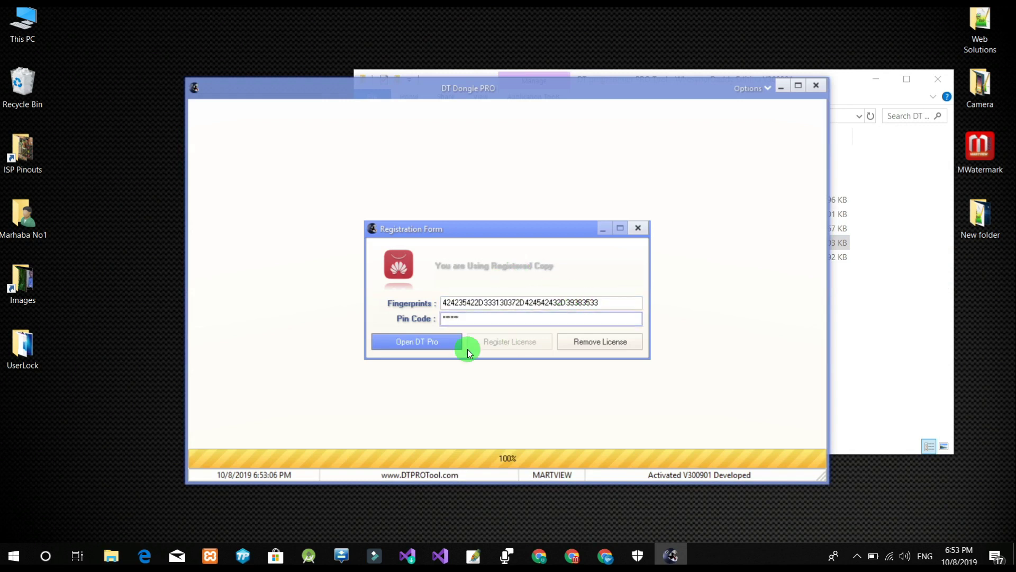
{"action": "left_click", "coordinate": [393, 342]}
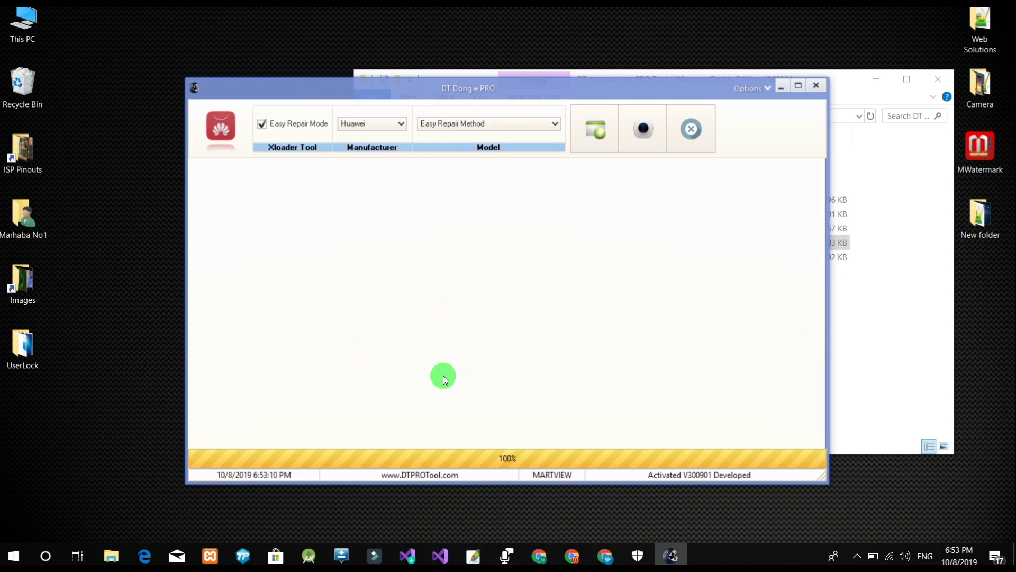
{"action": "left_click", "coordinate": [816, 86]}
Run the application in the DT Samsung Tool V100915 folder as administrator, open DT Pro from its registration form, and close it.
{"action": "left_click", "coordinate": [418, 116]}
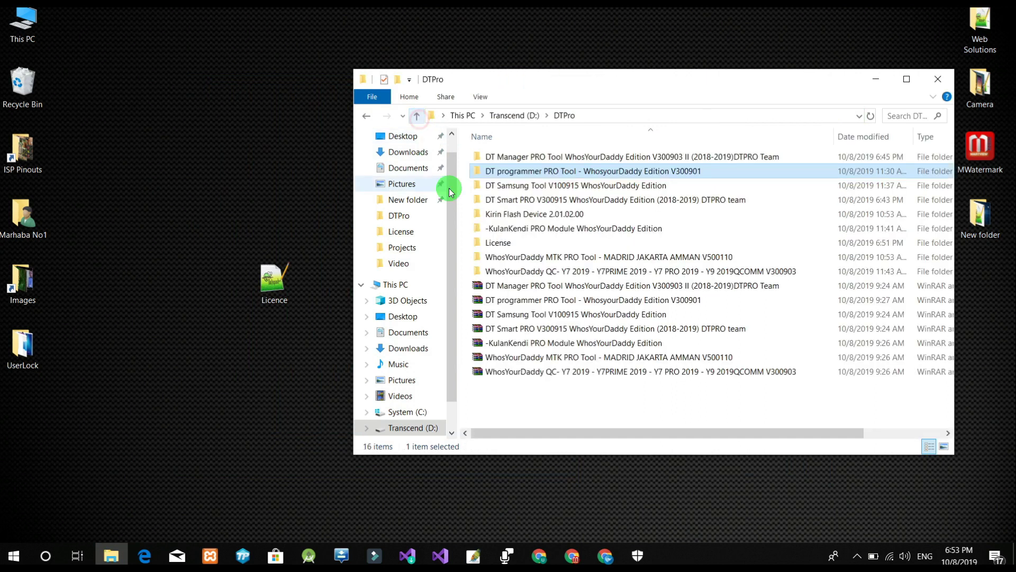
{"action": "double_click", "coordinate": [510, 189]}
{"action": "right_click", "coordinate": [505, 231]}
{"action": "left_click", "coordinate": [530, 231]}
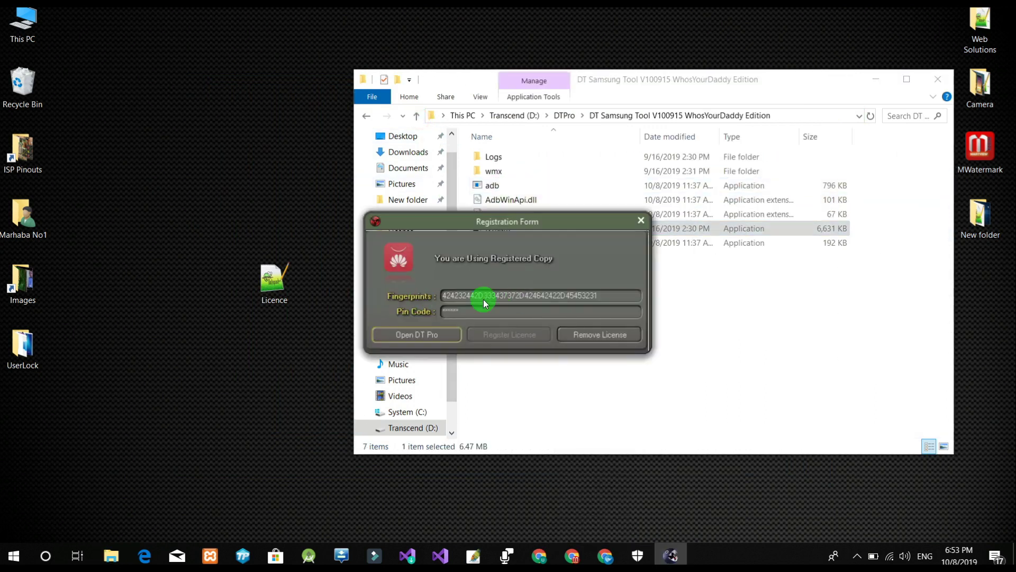
{"action": "left_click", "coordinate": [415, 337]}
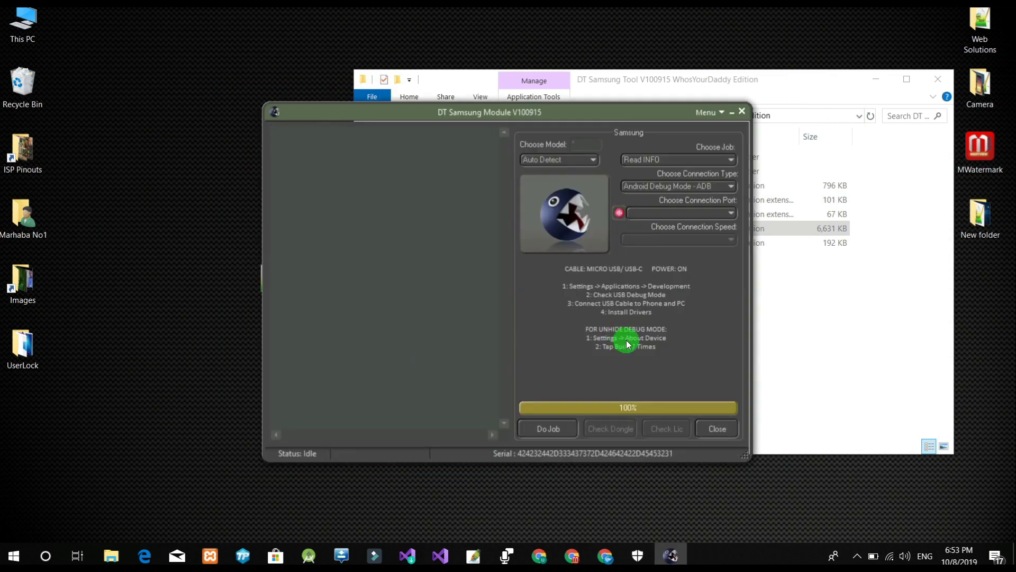
{"action": "left_click", "coordinate": [742, 111]}
Return to the DTPro folder and run Qcomm Smart IMEI Tool as administrator from the -KulanKendi PRO Module folder.
{"action": "left_click", "coordinate": [417, 116]}
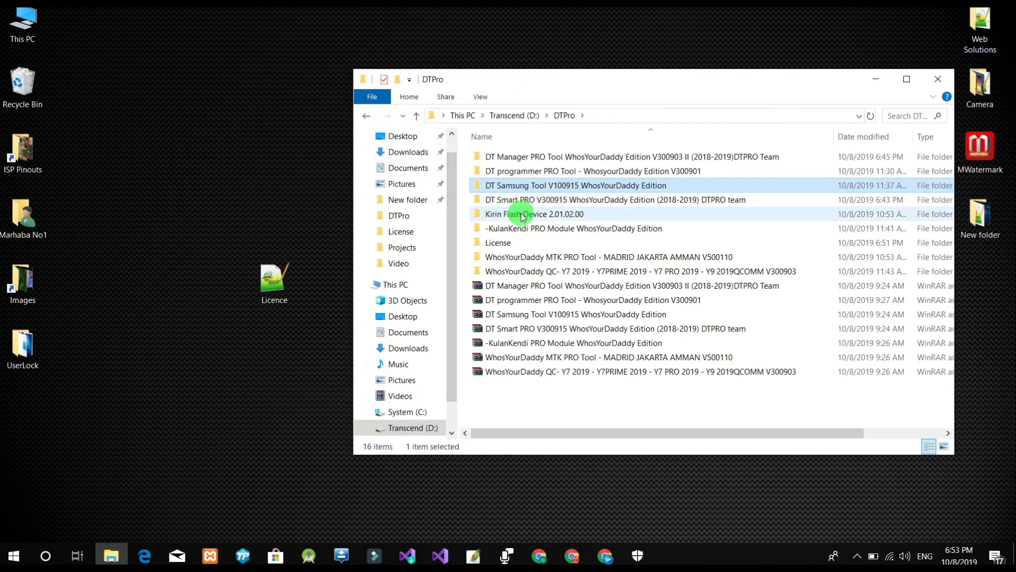
{"action": "double_click", "coordinate": [513, 229]}
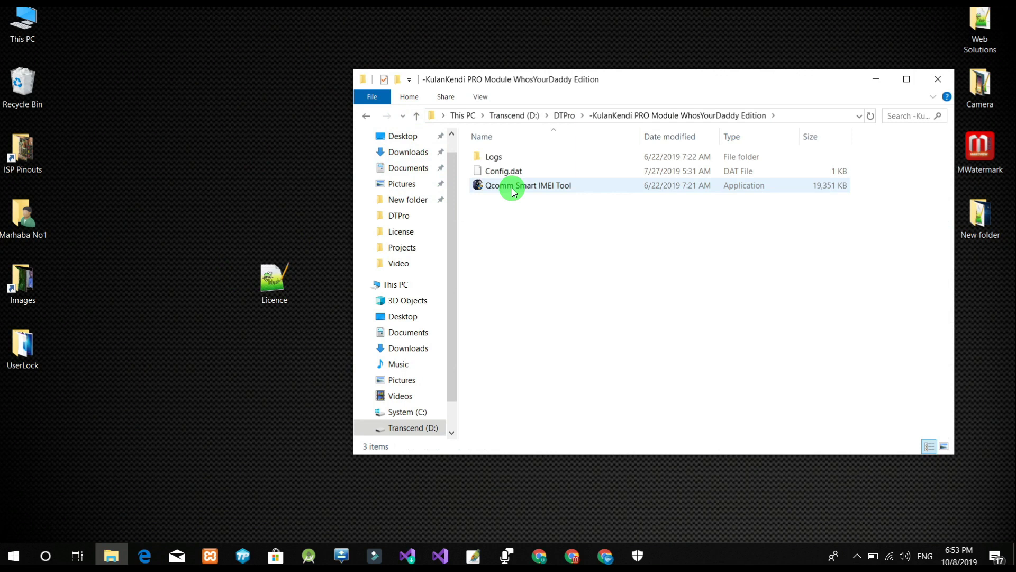
{"action": "right_click", "coordinate": [513, 188]}
{"action": "left_click", "coordinate": [546, 217]}
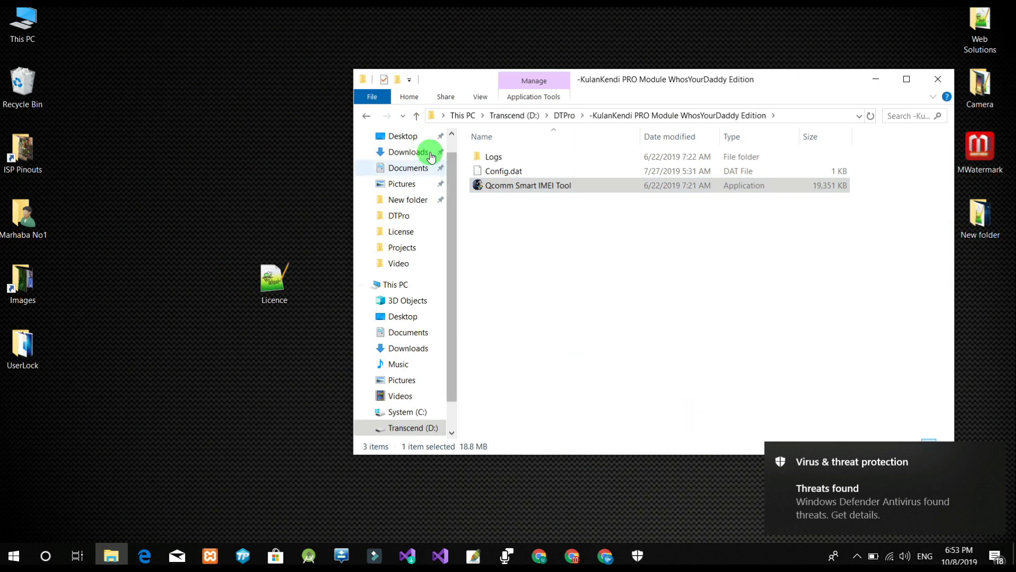
Switch to Windows Security and open the exclusions list in the virus and threat protection settings.
{"action": "left_click", "coordinate": [858, 555]}
{"action": "left_click", "coordinate": [859, 477]}
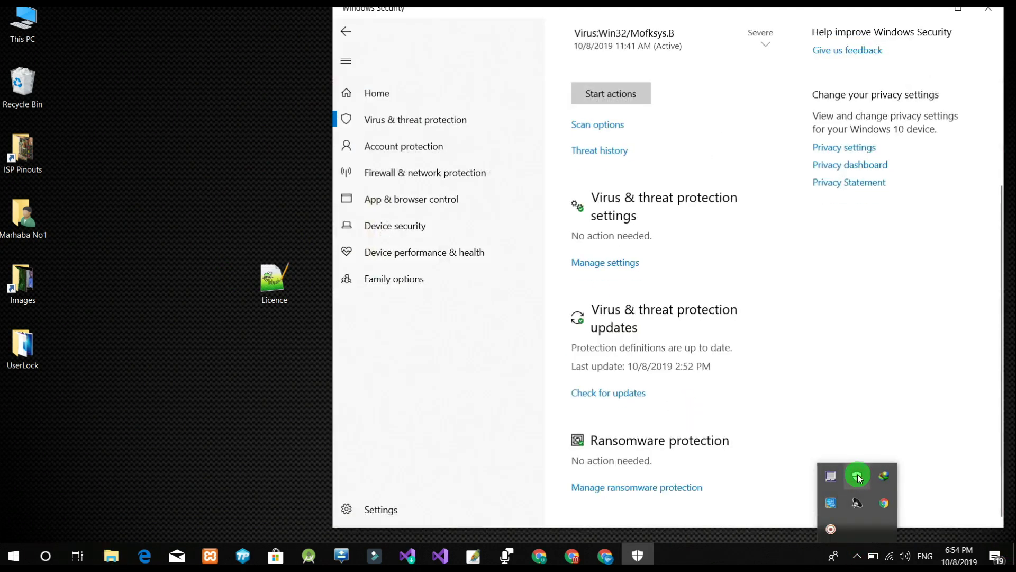
{"action": "left_click", "coordinate": [408, 122]}
{"action": "scroll", "coordinate": [616, 278], "scroll_direction": "down", "scroll_amount": 5}
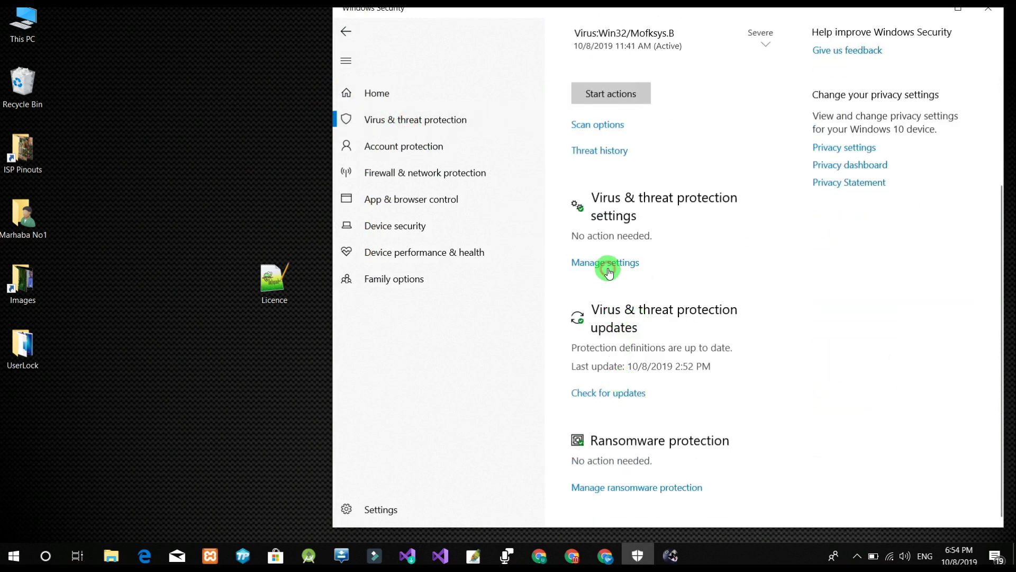
{"action": "left_click", "coordinate": [608, 270]}
{"action": "scroll", "coordinate": [598, 299], "scroll_direction": "down", "scroll_amount": 7}
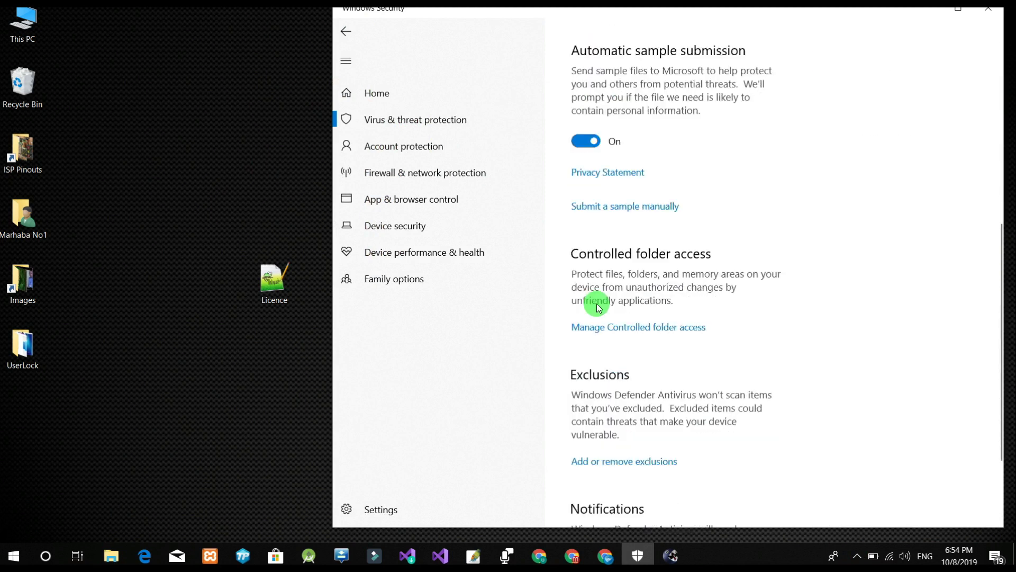
{"action": "scroll", "coordinate": [599, 317], "scroll_direction": "down", "scroll_amount": 3}
{"action": "left_click", "coordinate": [601, 339]}
Add the -KulanKendi PRO Module WhosYourDaddy Edition folder in DTPro as an antivirus scan exclusion.
{"action": "left_click", "coordinate": [618, 138]}
{"action": "left_click", "coordinate": [623, 191]}
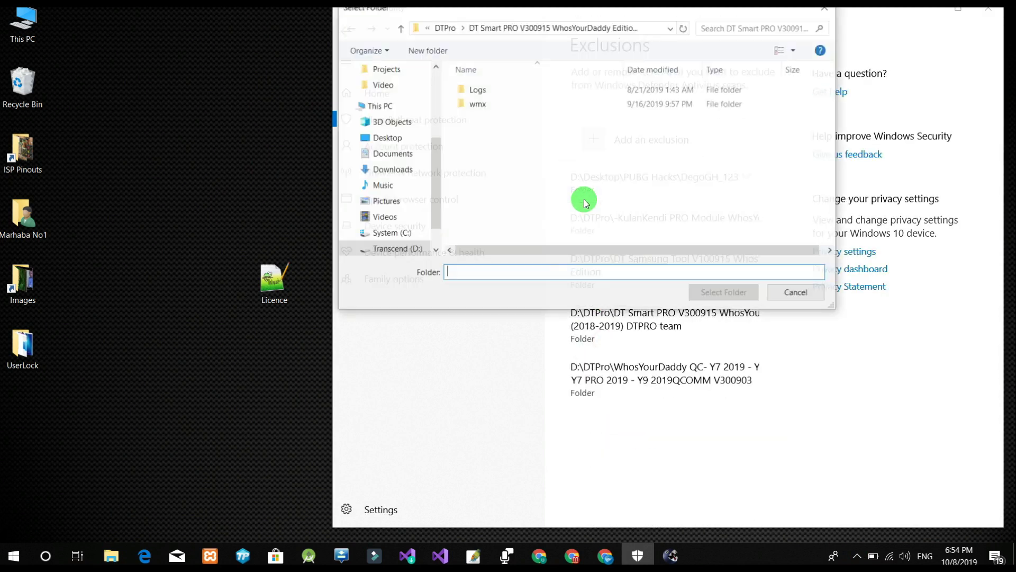
{"action": "left_click", "coordinate": [401, 28]}
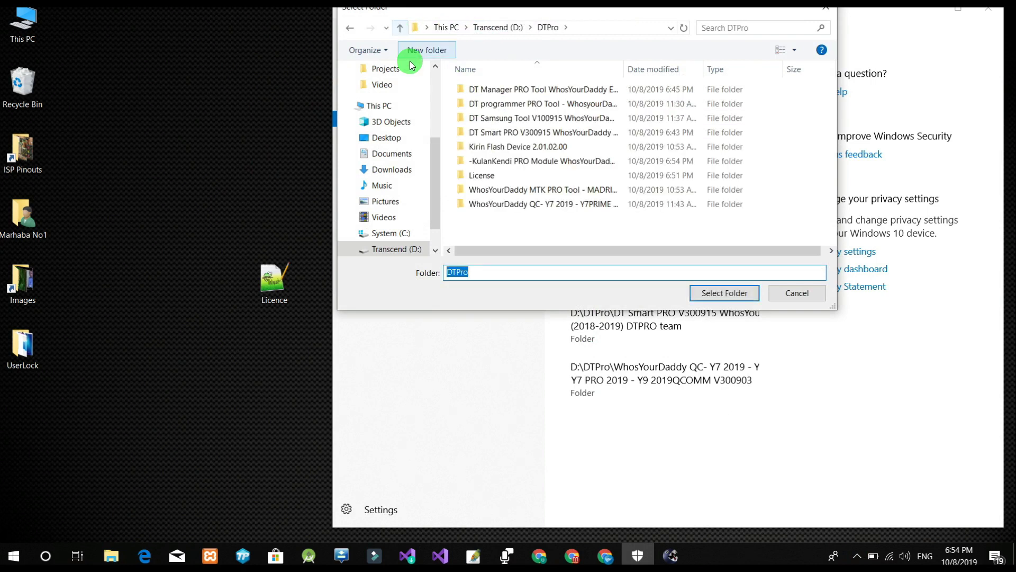
{"action": "left_click", "coordinate": [528, 165]}
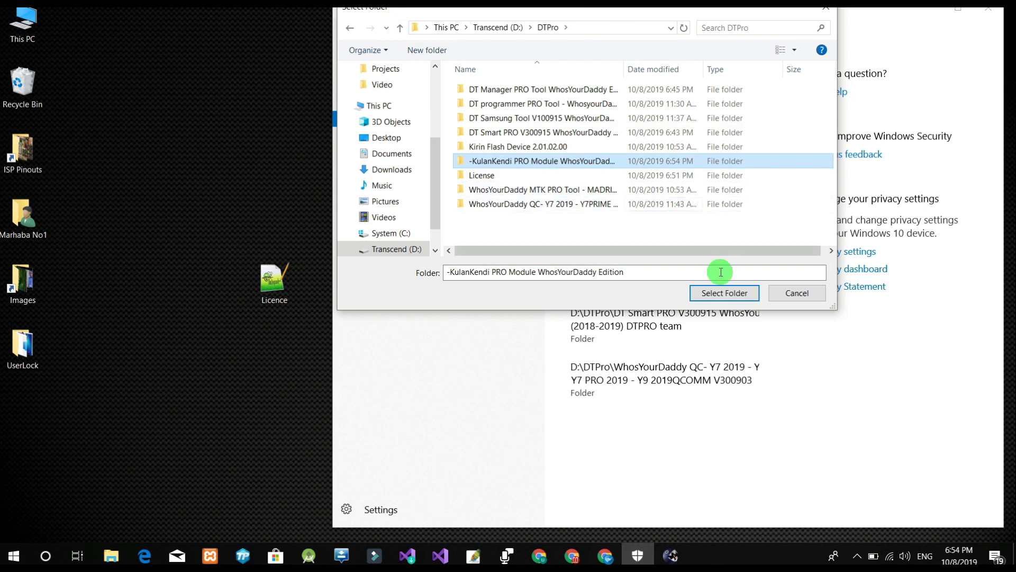
{"action": "left_click", "coordinate": [723, 293]}
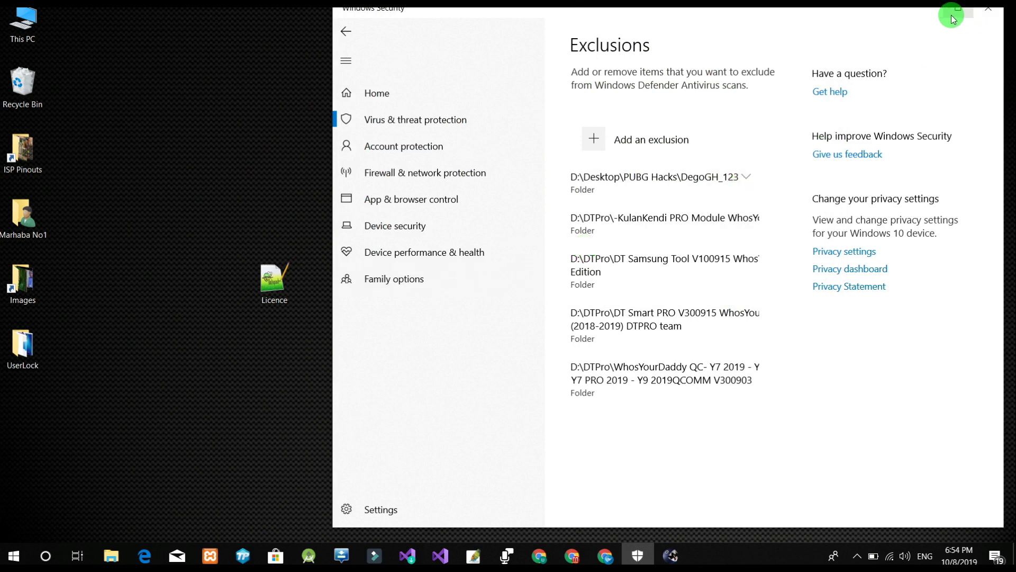
Leave Windows Security and open DT Pro from the Qcomm Smart IMEI Tool's registration form.
{"action": "left_click", "coordinate": [927, 11]}
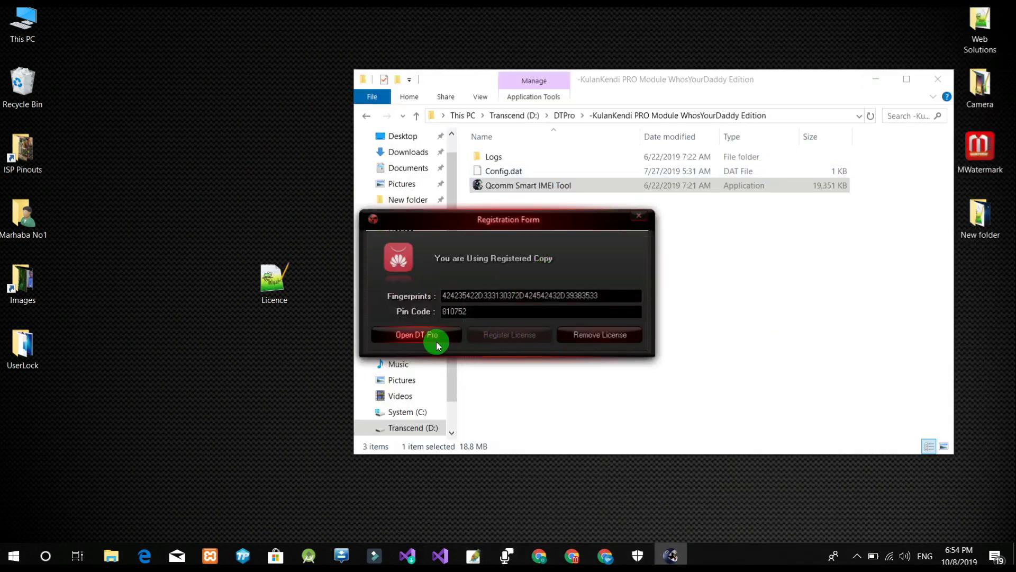
{"action": "left_click", "coordinate": [408, 335]}
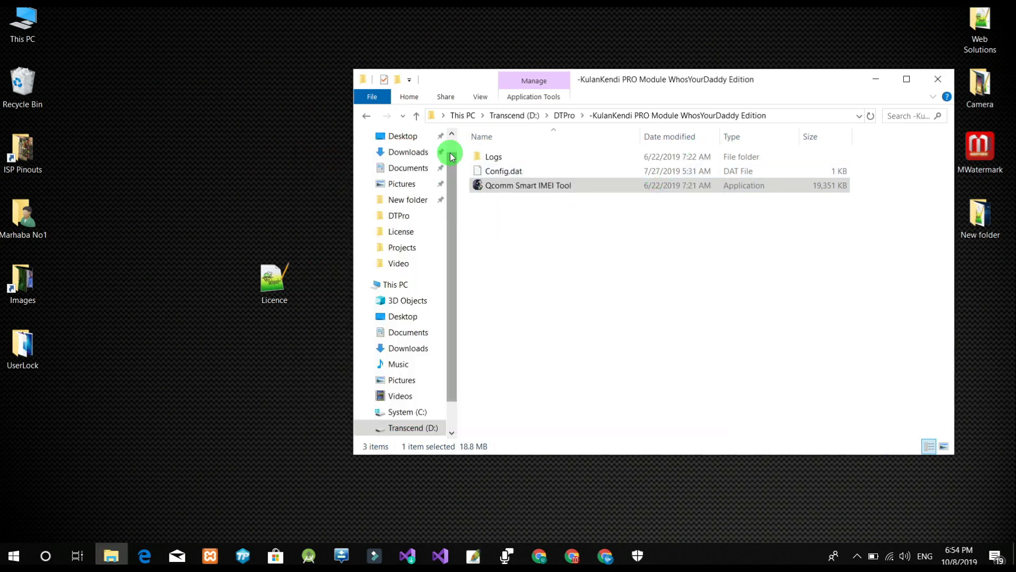
Run MTK as administrator from DTPro's WhosYourDaddy MTK PRO Tool folder, open DT Pro from its registration form, and close the tool.
{"action": "left_click", "coordinate": [416, 116]}
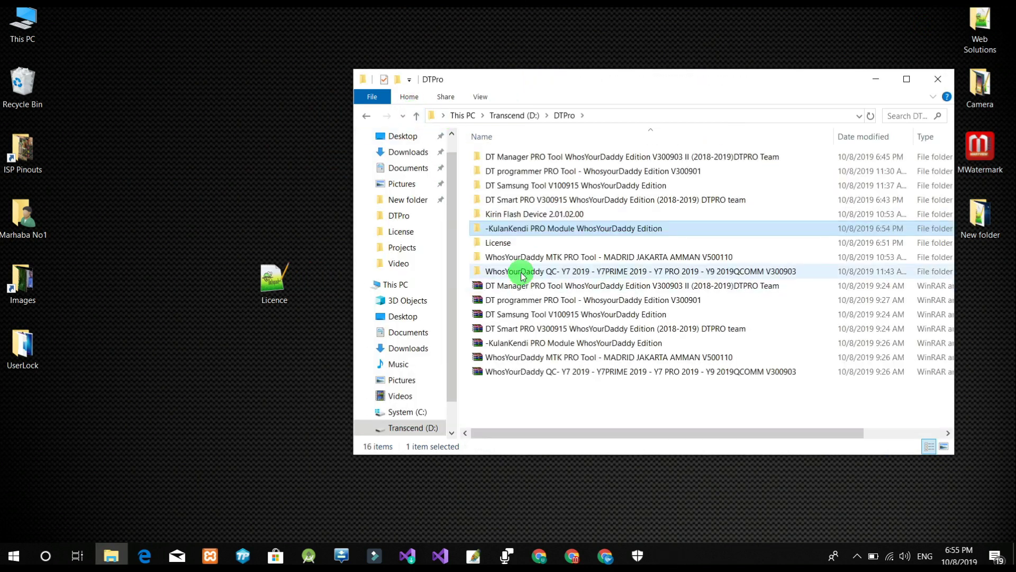
{"action": "left_click", "coordinate": [522, 258]}
{"action": "double_click", "coordinate": [522, 259]}
{"action": "right_click", "coordinate": [497, 300]}
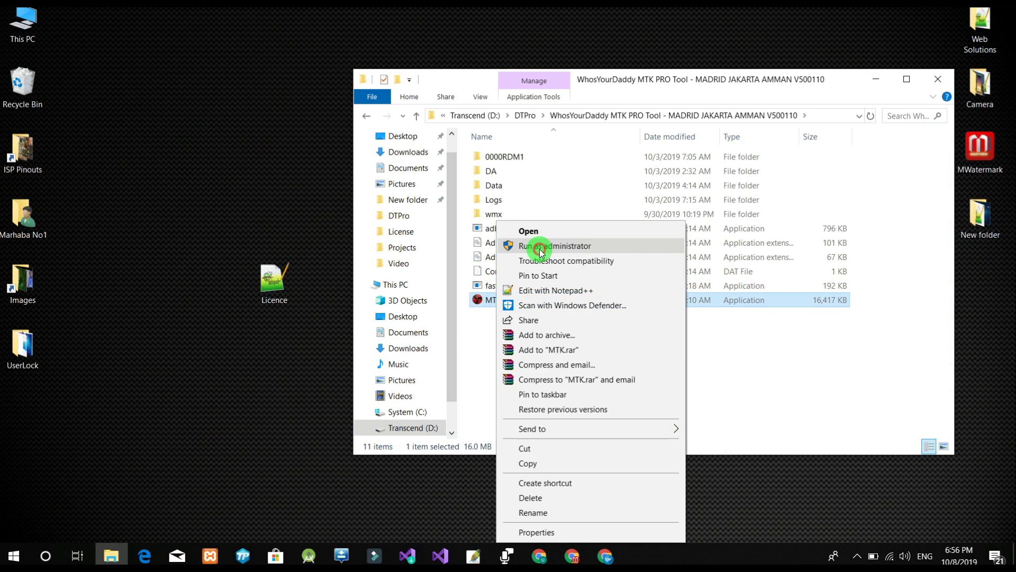
{"action": "left_click", "coordinate": [535, 245]}
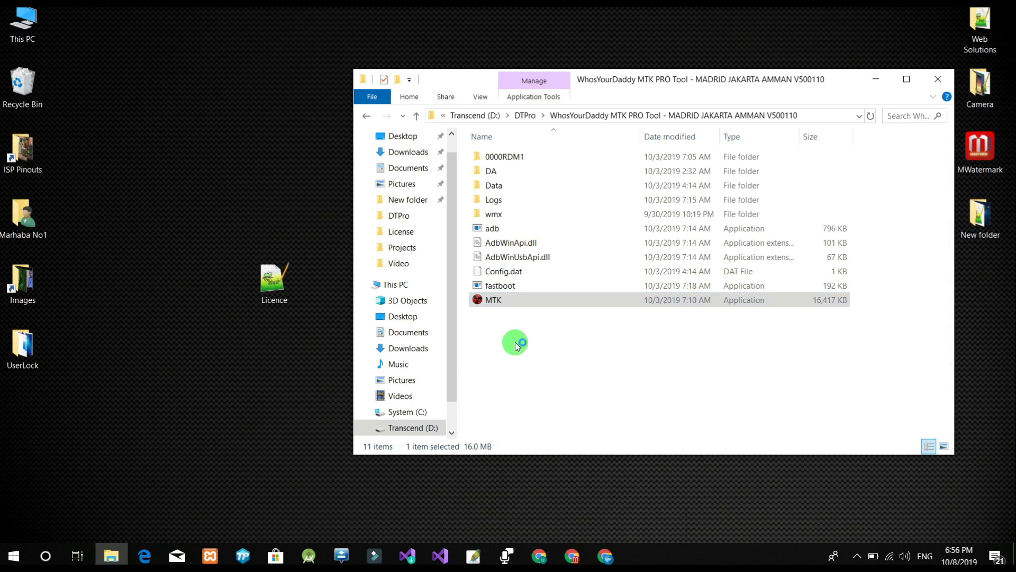
{"action": "left_click", "coordinate": [406, 338]}
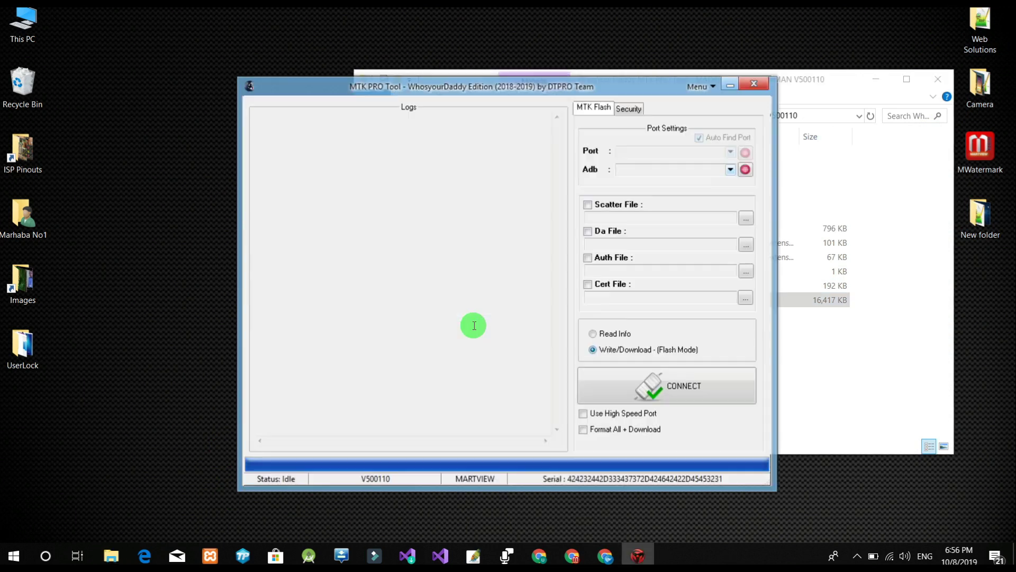
{"action": "left_click", "coordinate": [757, 85]}
Run DT_QC as administrator from DTPro's WhosYourDaddy QC V300903 folder and bring its registration form to the front.
{"action": "left_click", "coordinate": [417, 116]}
{"action": "double_click", "coordinate": [498, 272]}
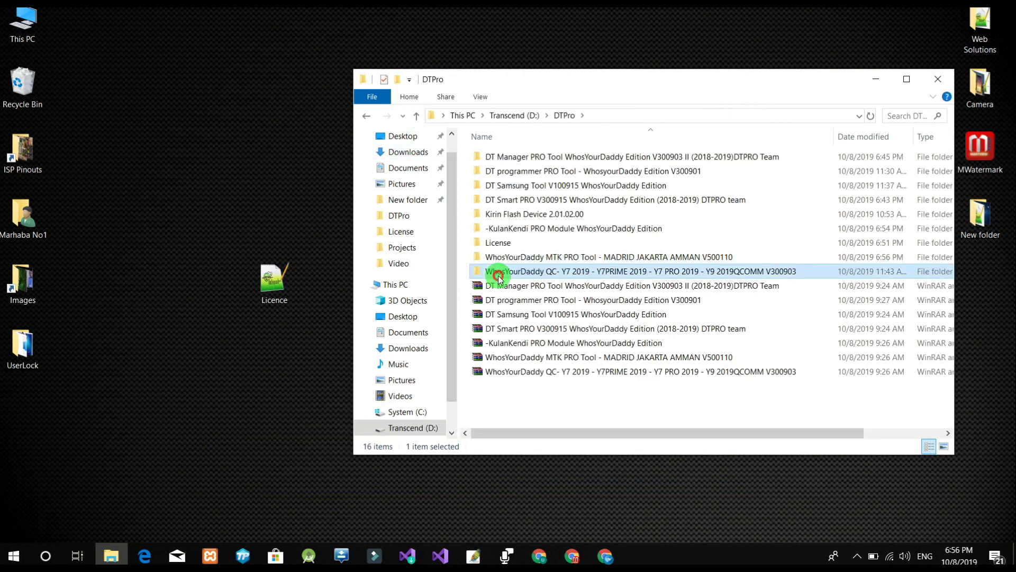
{"action": "right_click", "coordinate": [490, 244]}
{"action": "left_click", "coordinate": [562, 249]}
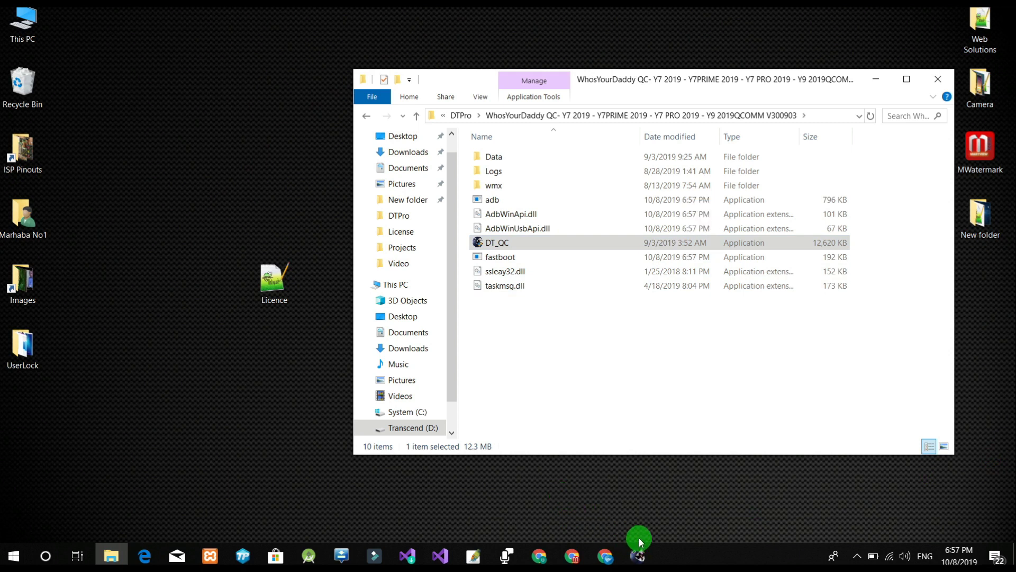
{"action": "left_click", "coordinate": [639, 556]}
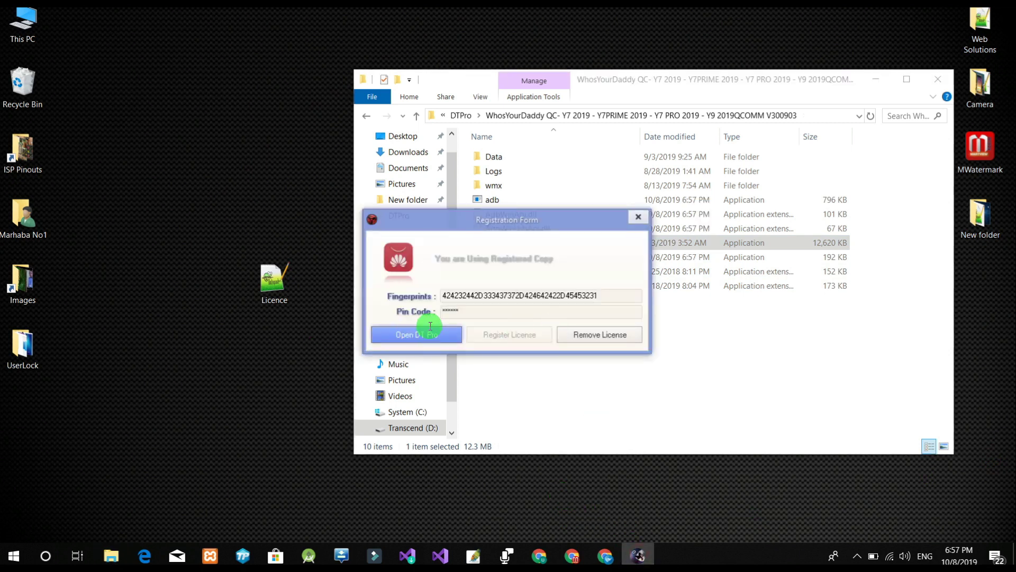
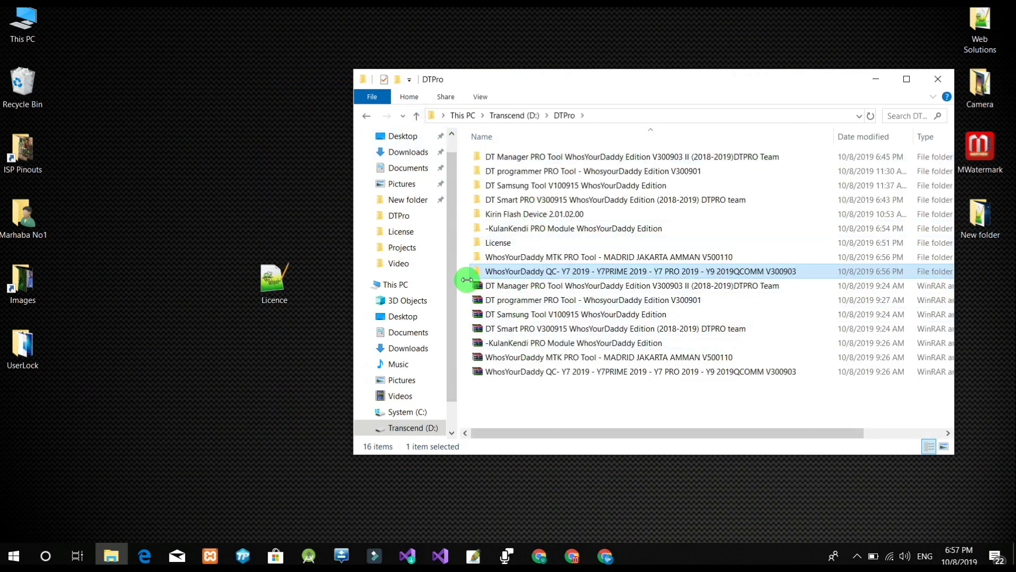
Open the License folder inside DTPro.
{"action": "double_click", "coordinate": [505, 249]}
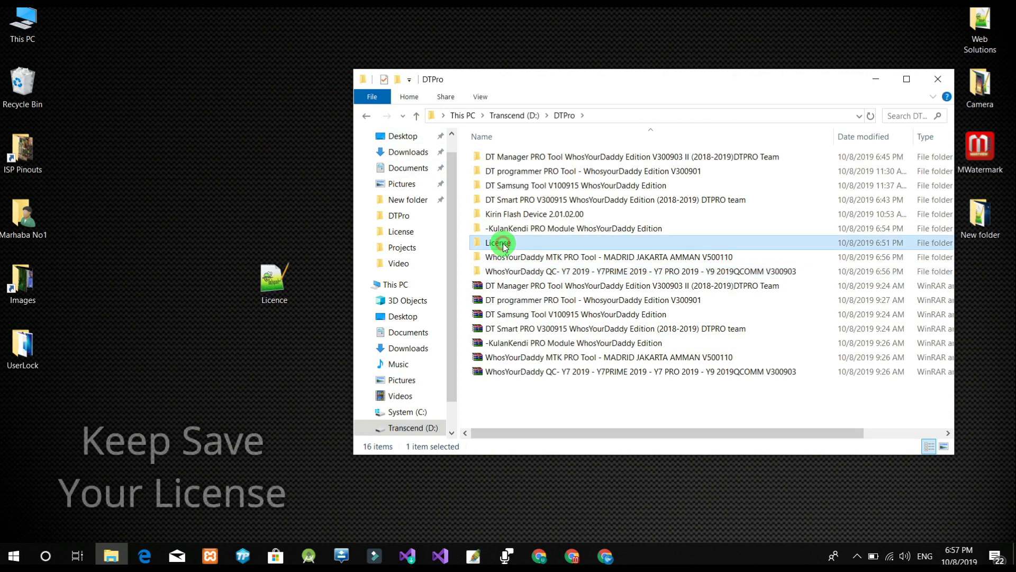